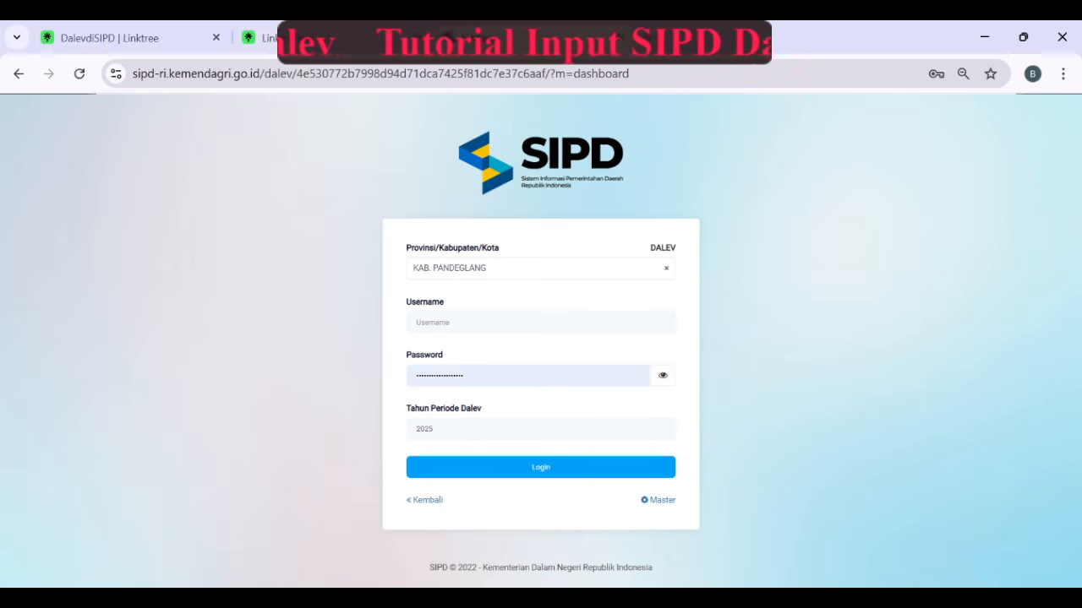
Trim the address back to sipd-ri.kemendagri.go.id/dalev/ and reload the login page.
{"action": "key", "text": "ctrl+l"}
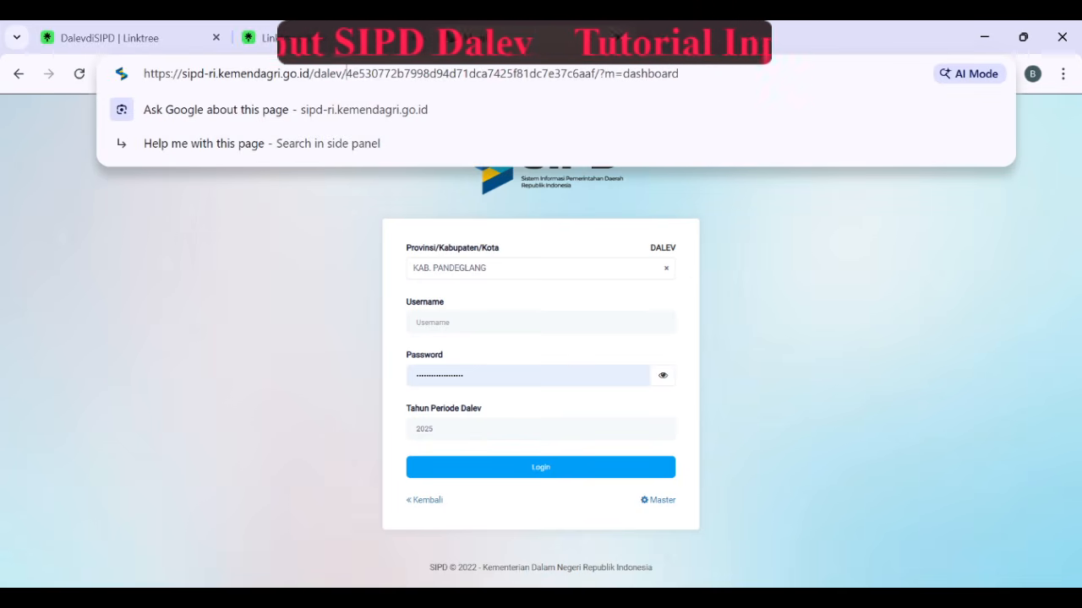
{"action": "key", "text": "shift+End"}
{"action": "key", "text": "BackSpace"}
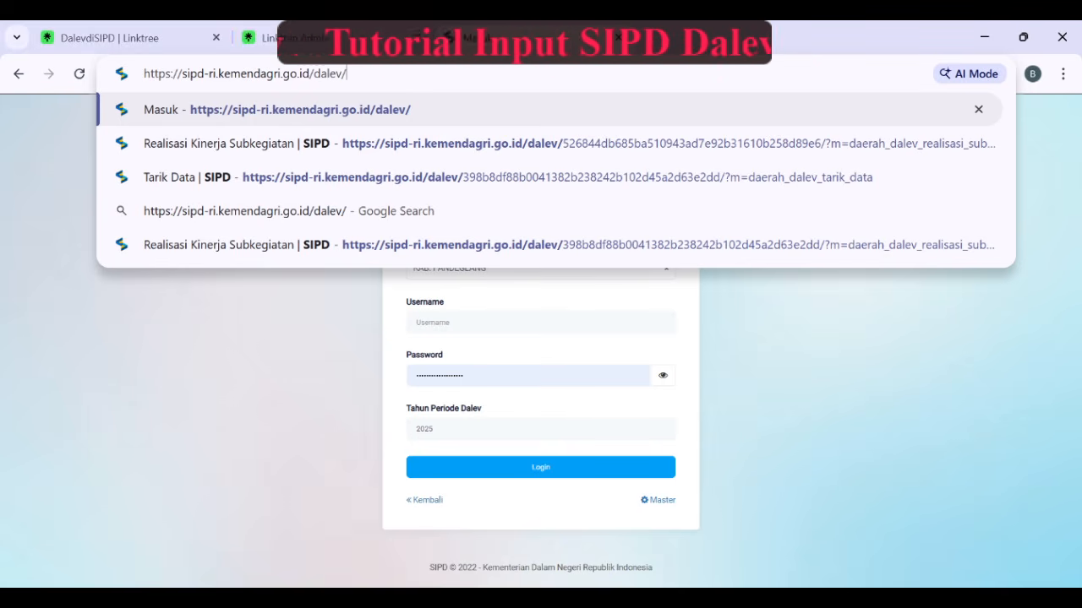
{"action": "key", "text": "Return"}
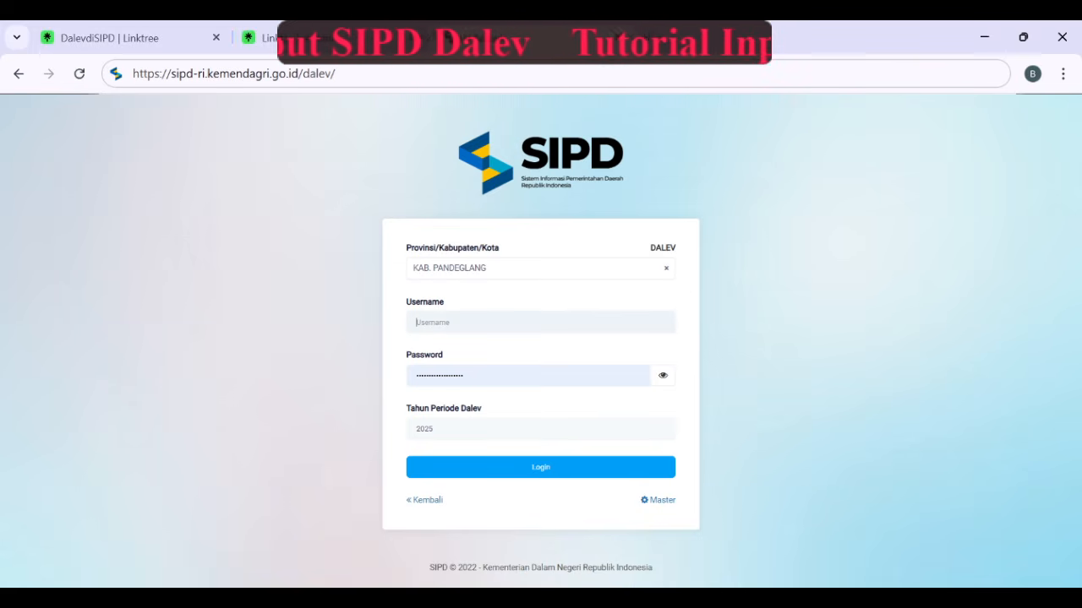
Fill in the username and reopen the Provinsi/Kabupaten/Kota region dropdown.
{"action": "type", "text": "dinkes"}
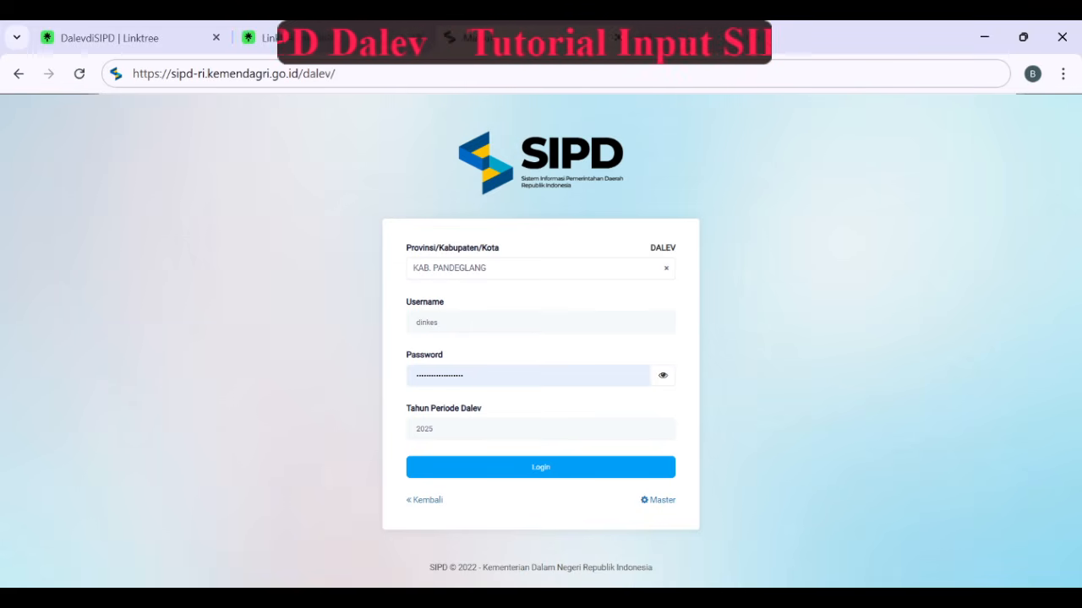
{"action": "left_click", "coordinate": [666, 267]}
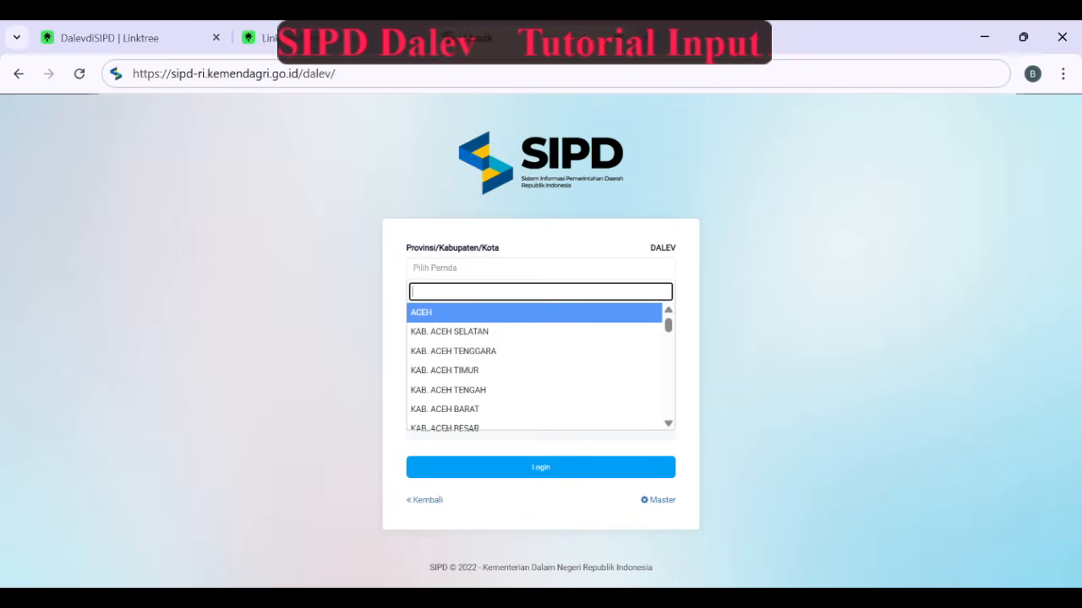
Search 'pand' in the region dropdown and select KAB. PANDEGLANG.
{"action": "type", "text": "pande"}
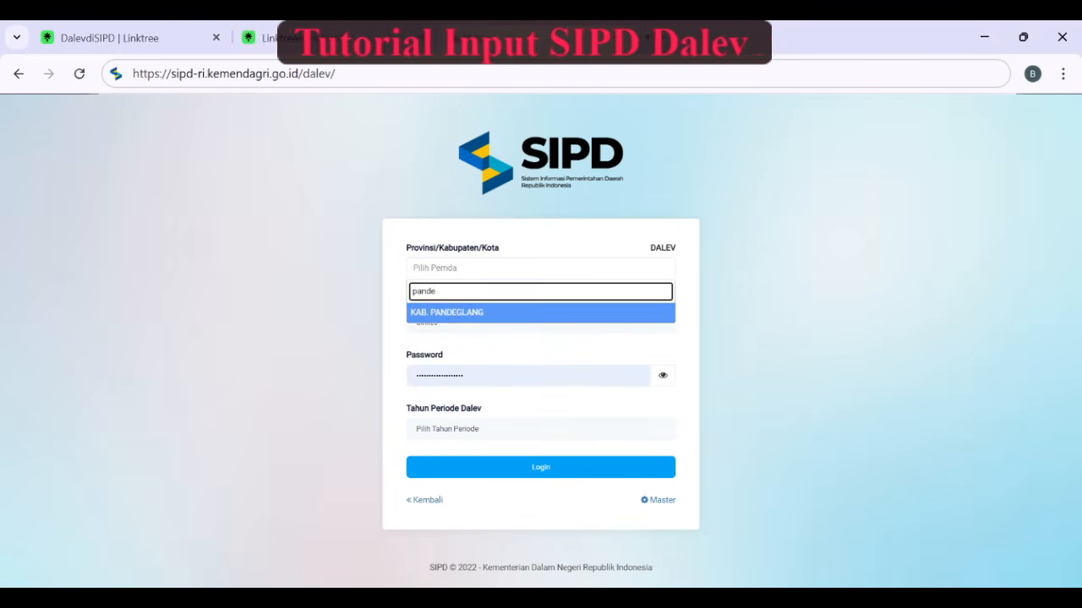
{"action": "key", "text": "Return"}
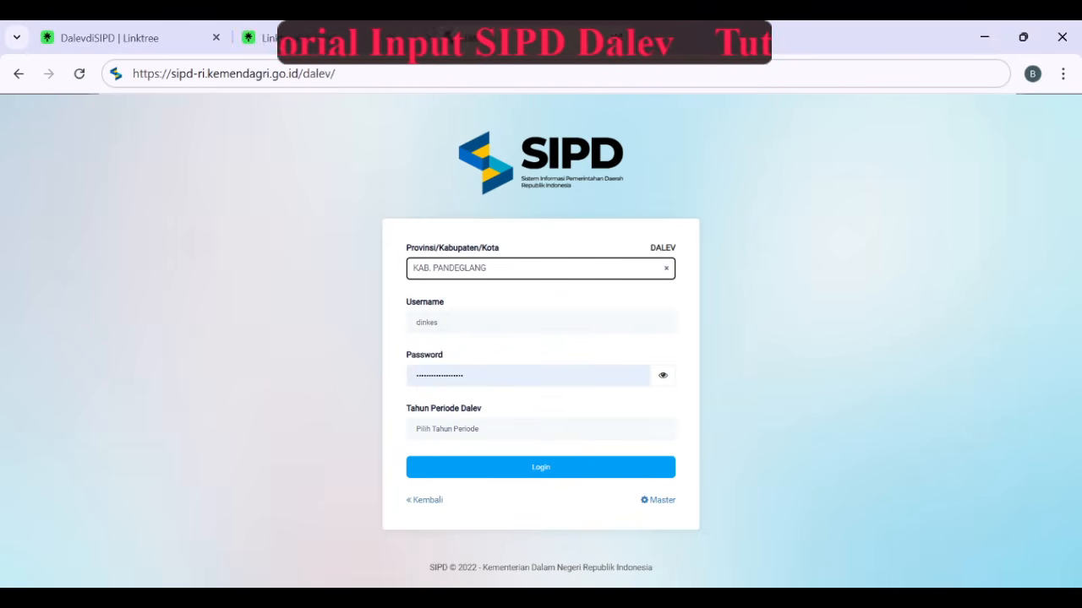
{"action": "left_click", "coordinate": [541, 430]}
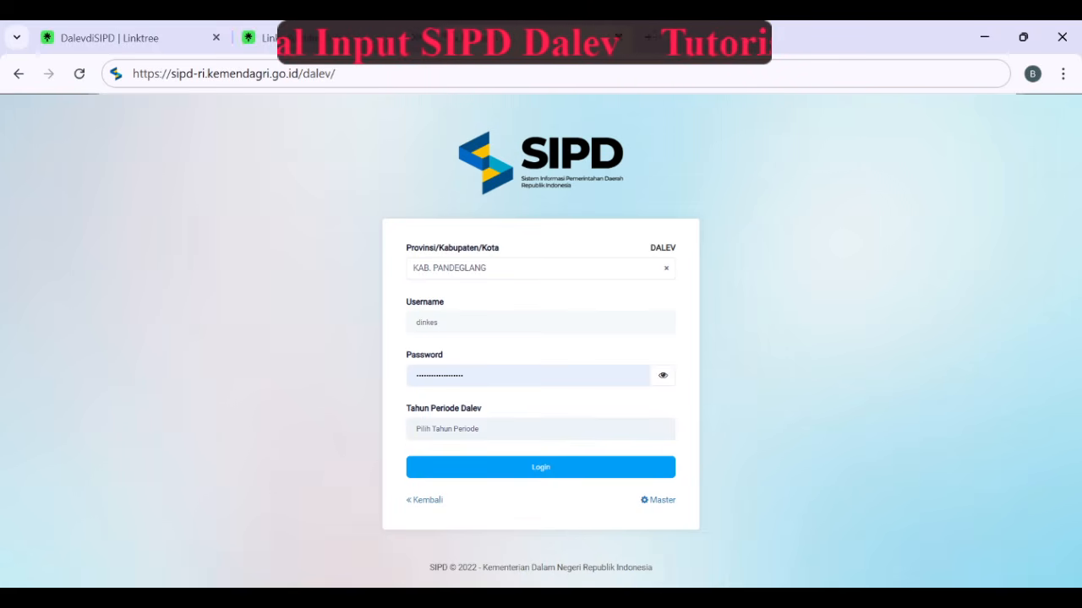
Choose 2025 as the Tahun Periode Dalev and log in.
{"action": "left_click", "coordinate": [541, 465]}
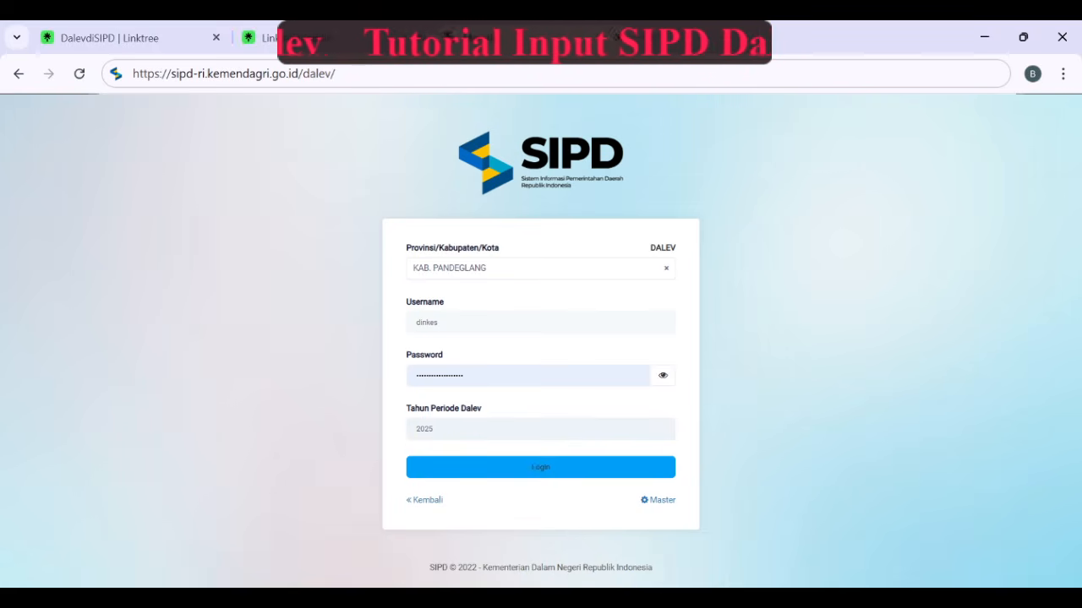
{"action": "left_click", "coordinate": [541, 466]}
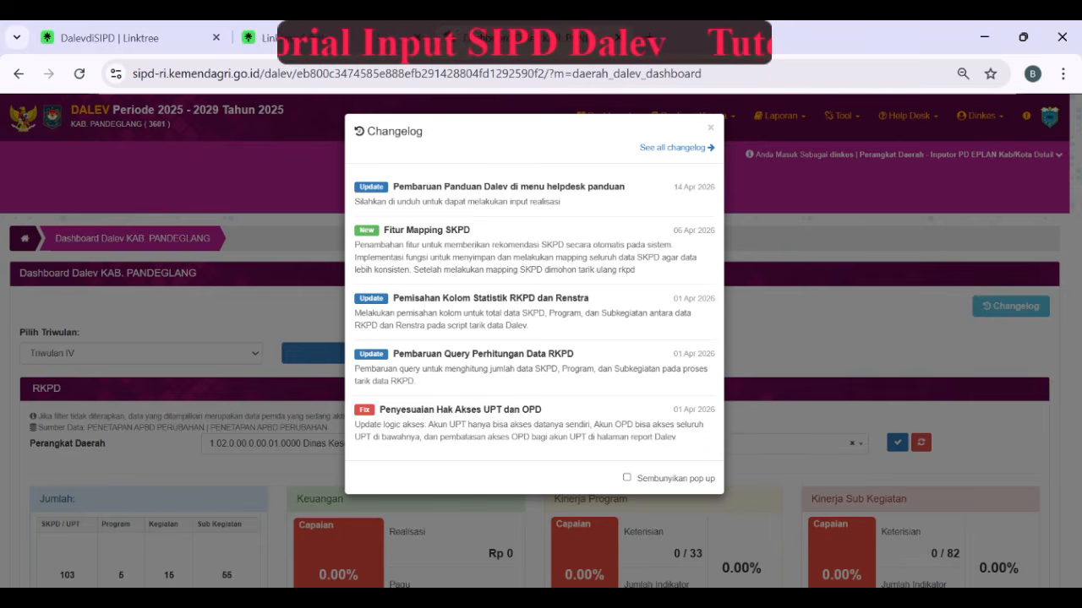
Tick 'Sembunyikan pop up' to dismiss the changelog, then browse the Triwulan IV dashboard.
{"action": "left_click", "coordinate": [627, 478]}
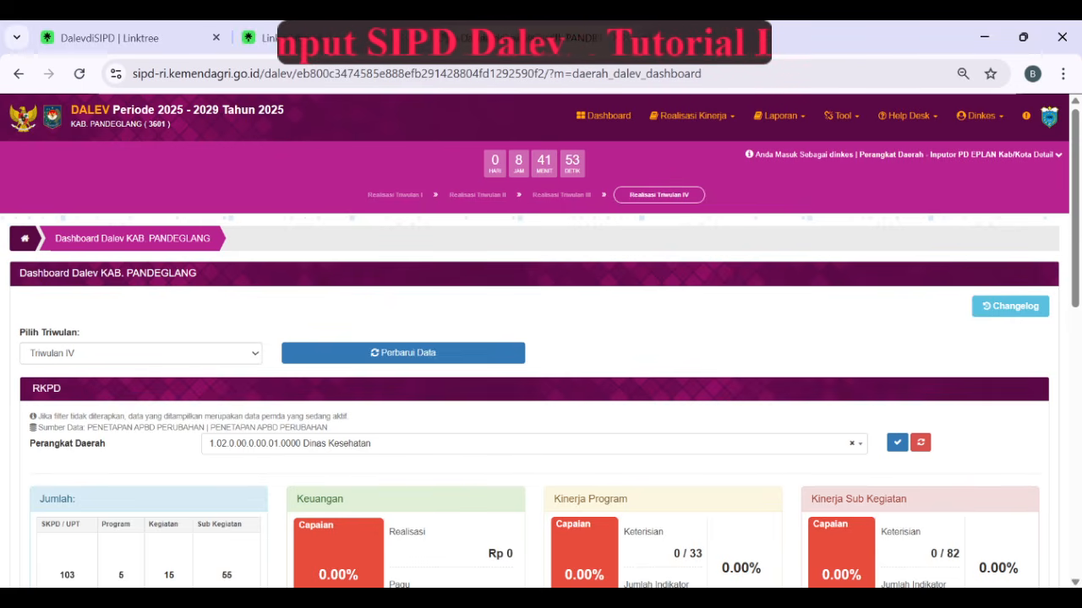
{"action": "scroll", "coordinate": [541, 338], "scroll_direction": "down", "scroll_amount": 2}
{"action": "scroll", "coordinate": [507, 389], "scroll_direction": "down", "scroll_amount": 2}
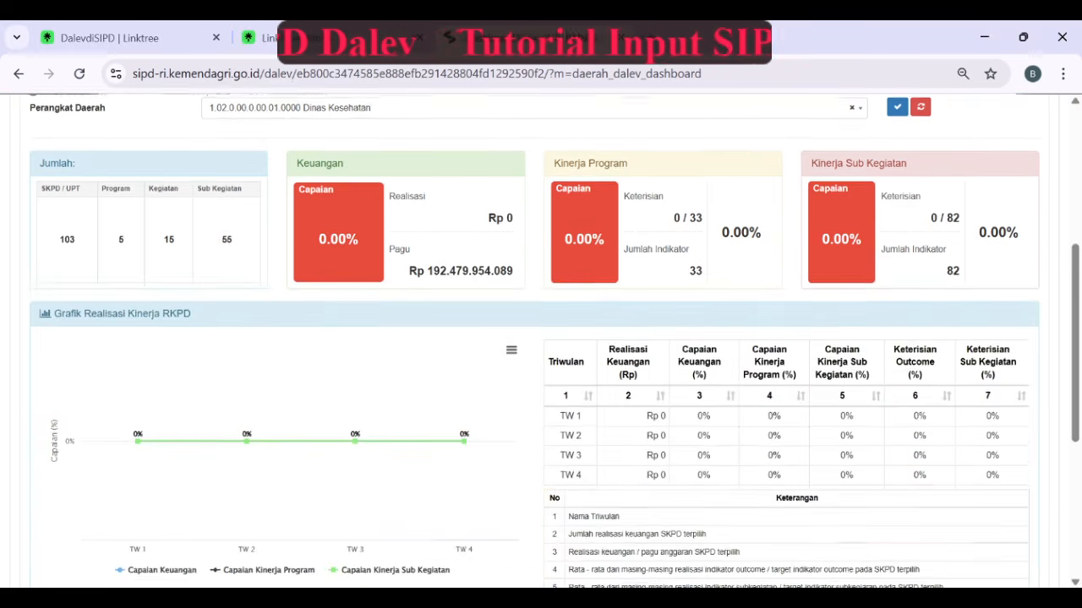
{"action": "scroll", "coordinate": [507, 389], "scroll_direction": "up", "scroll_amount": 2}
{"action": "scroll", "coordinate": [246, 267], "scroll_direction": "down", "scroll_amount": 4}
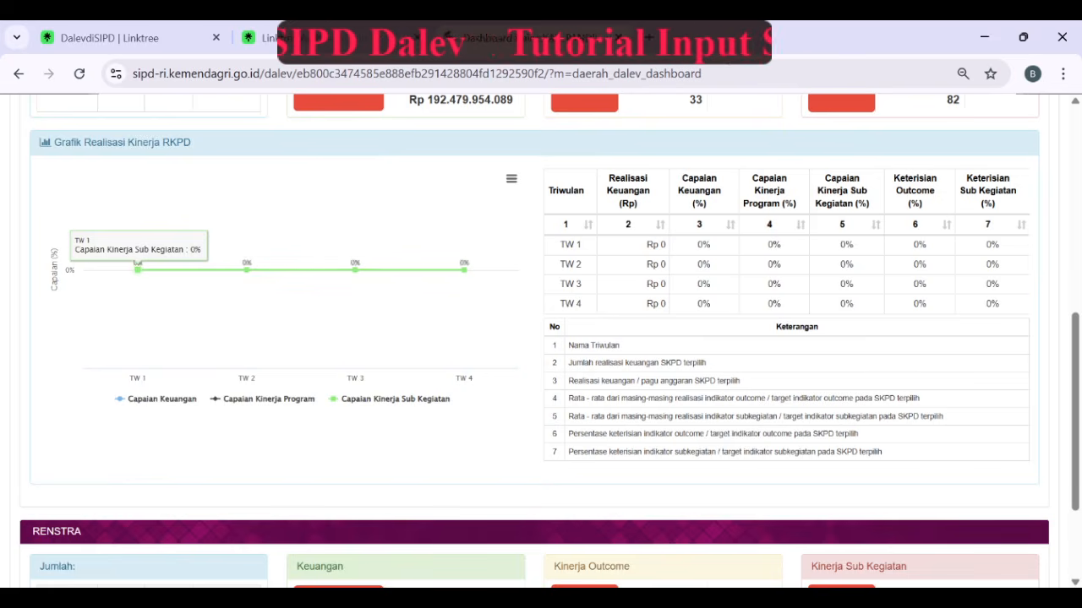
{"action": "scroll", "coordinate": [355, 267], "scroll_direction": "down", "scroll_amount": 2}
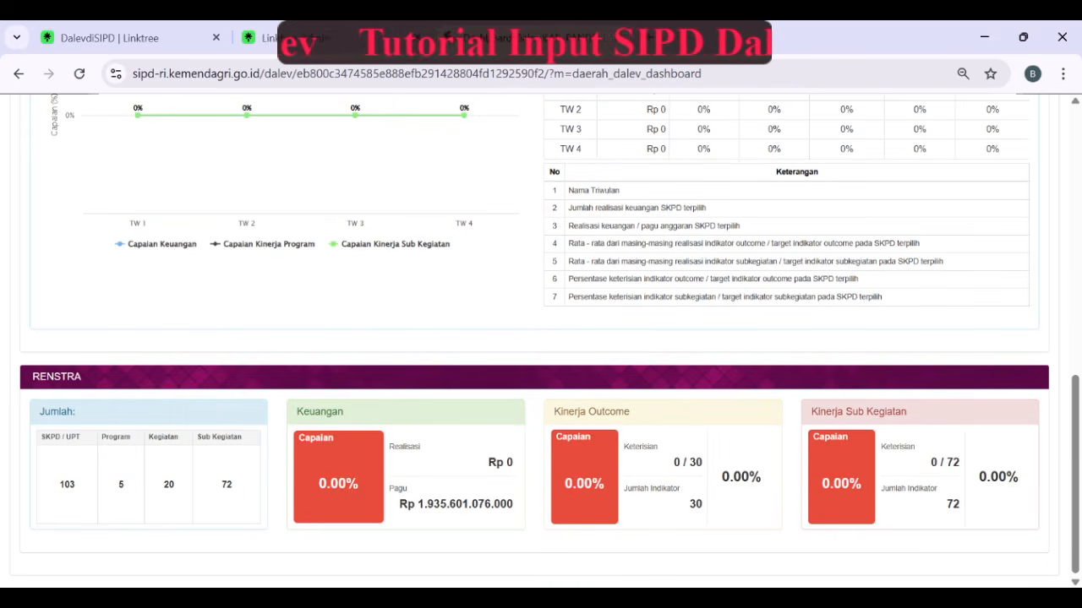
{"action": "scroll", "coordinate": [541, 338], "scroll_direction": "up", "scroll_amount": 5}
{"action": "scroll", "coordinate": [541, 338], "scroll_direction": "up", "scroll_amount": 3}
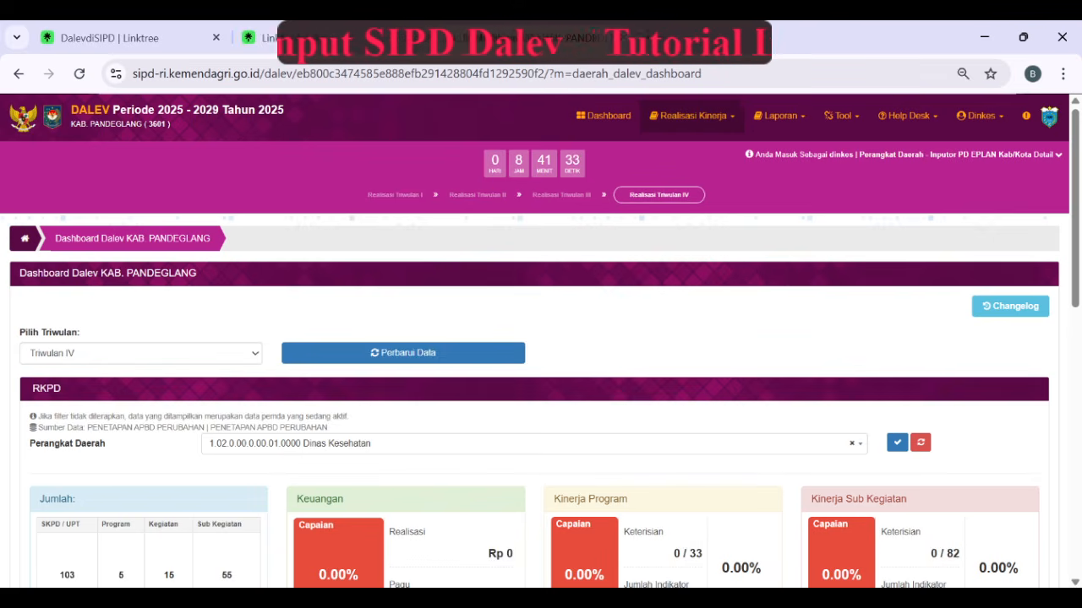
Go to Realisasi Kinerja > Sub Kegiatan.
{"action": "left_click", "coordinate": [693, 116]}
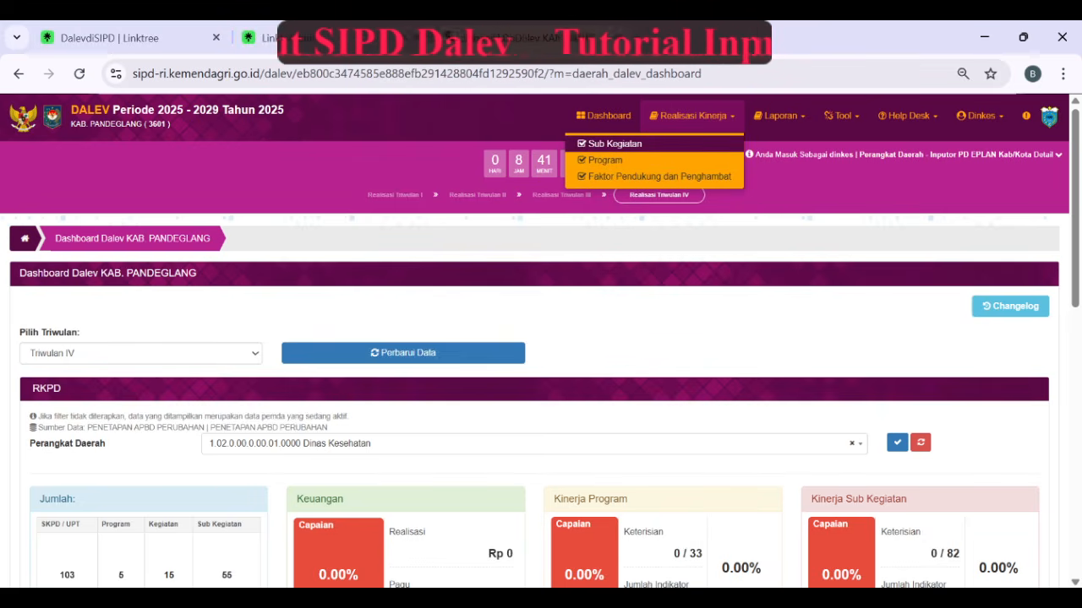
{"action": "left_click", "coordinate": [614, 143]}
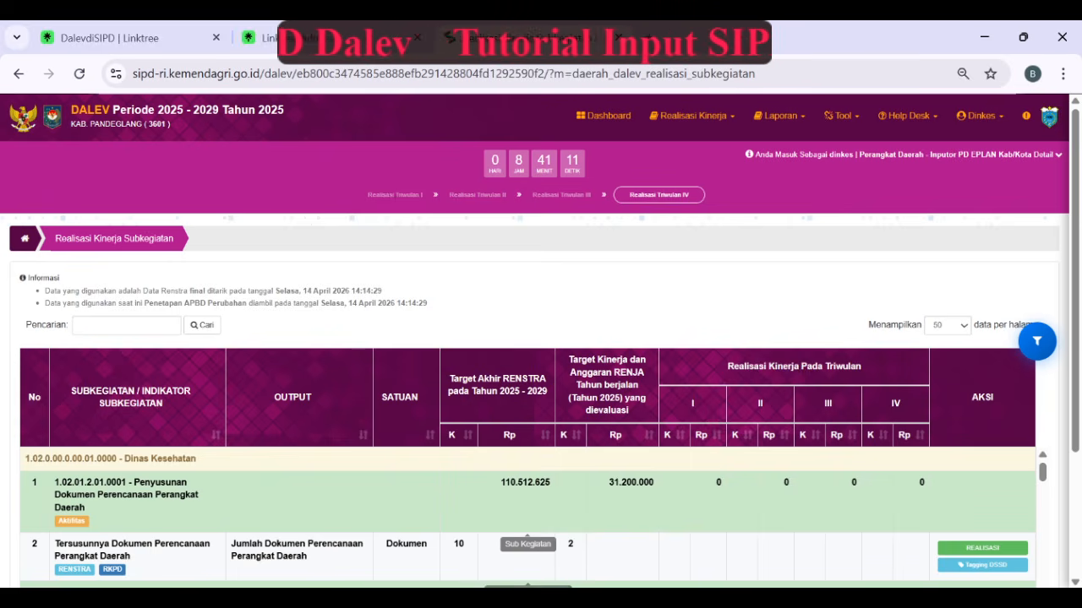
{"action": "scroll", "coordinate": [527, 529], "scroll_direction": "down", "scroll_amount": 1}
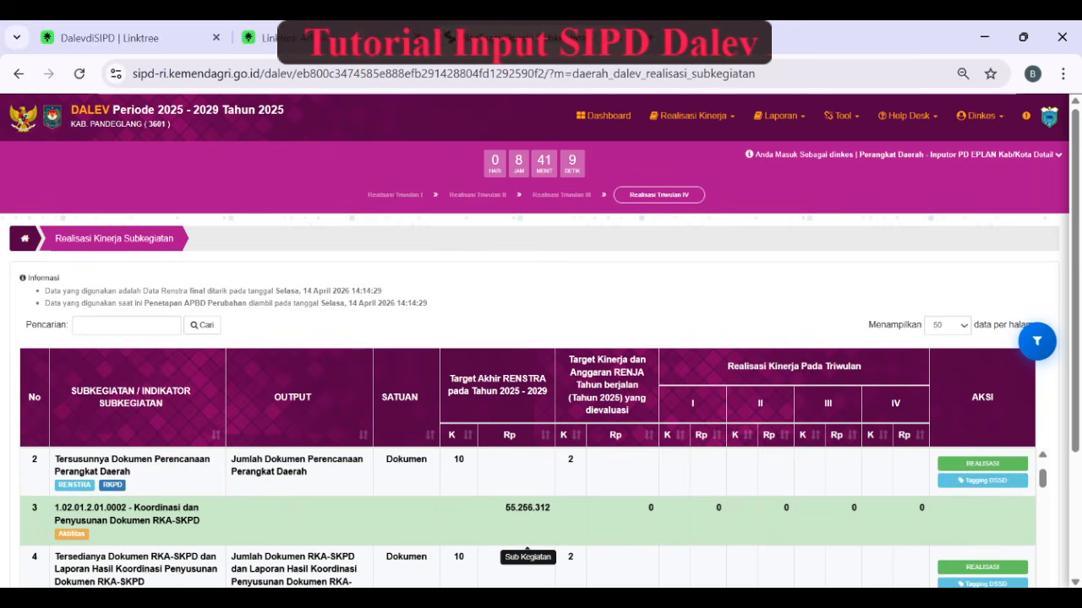
{"action": "scroll", "coordinate": [528, 528], "scroll_direction": "up", "scroll_amount": 1}
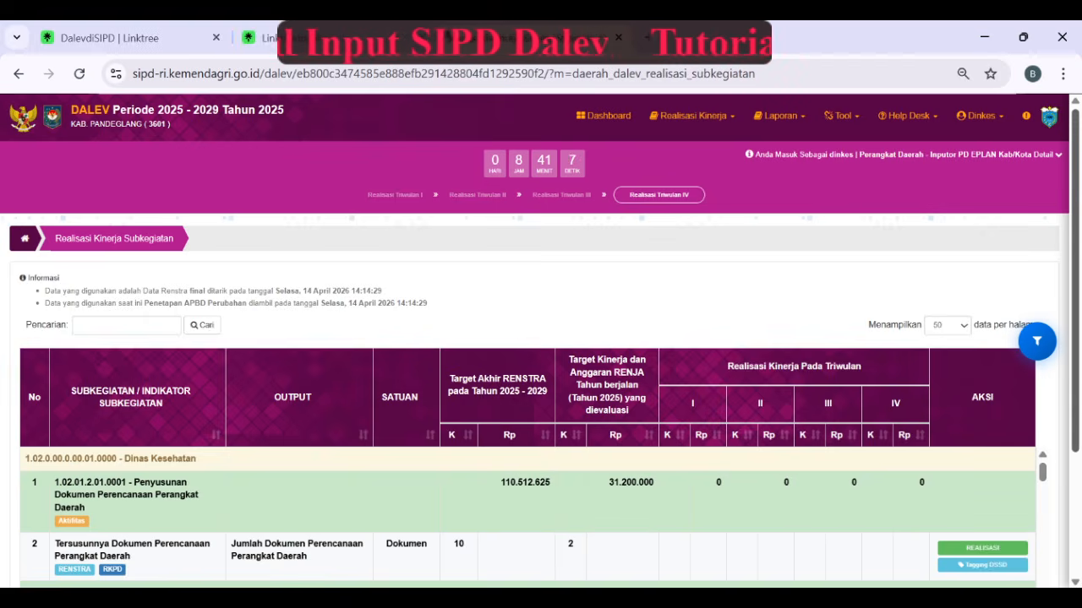
{"action": "scroll", "coordinate": [528, 530], "scroll_direction": "down", "scroll_amount": 2}
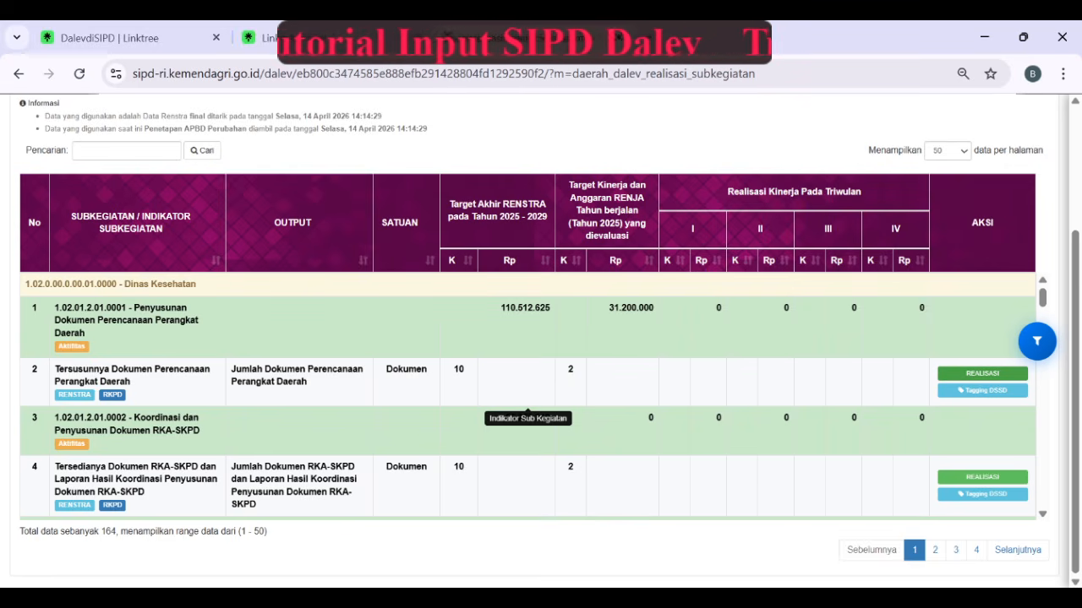
Open the Jumlah Dokumen Perencanaan Perangkat Daerah realisation form and select its Triwulan IV performance field.
{"action": "left_click", "coordinate": [982, 373]}
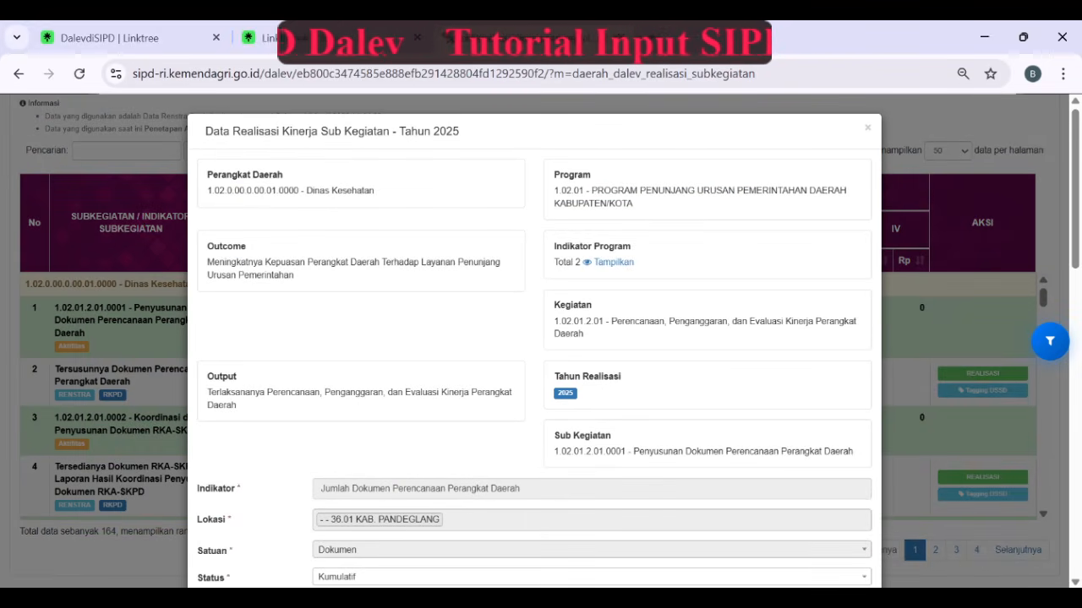
{"action": "scroll", "coordinate": [534, 338], "scroll_direction": "down", "scroll_amount": 4}
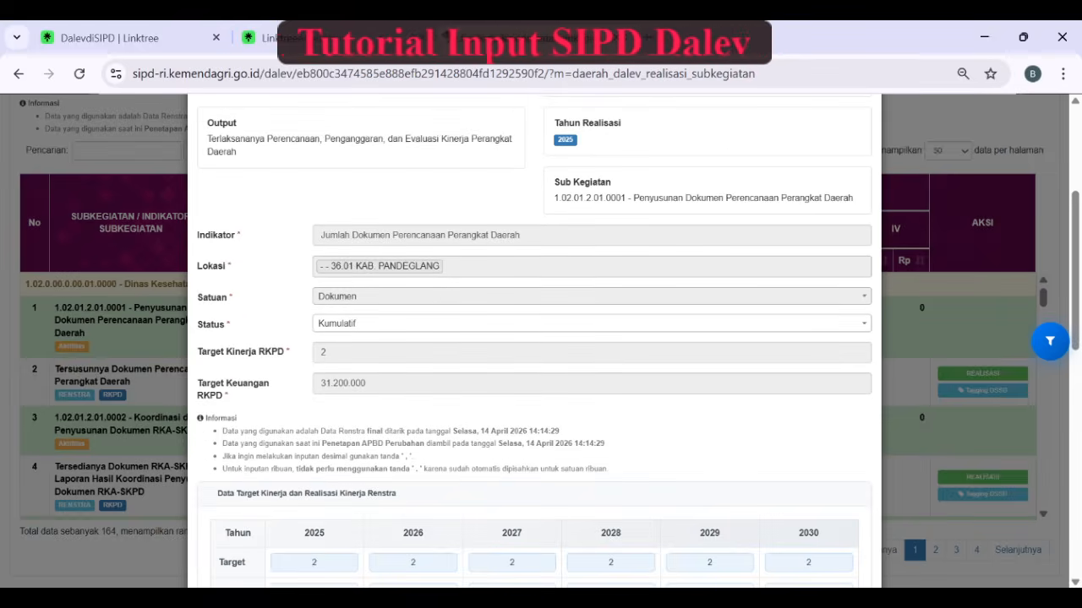
{"action": "scroll", "coordinate": [534, 338], "scroll_direction": "down", "scroll_amount": 4}
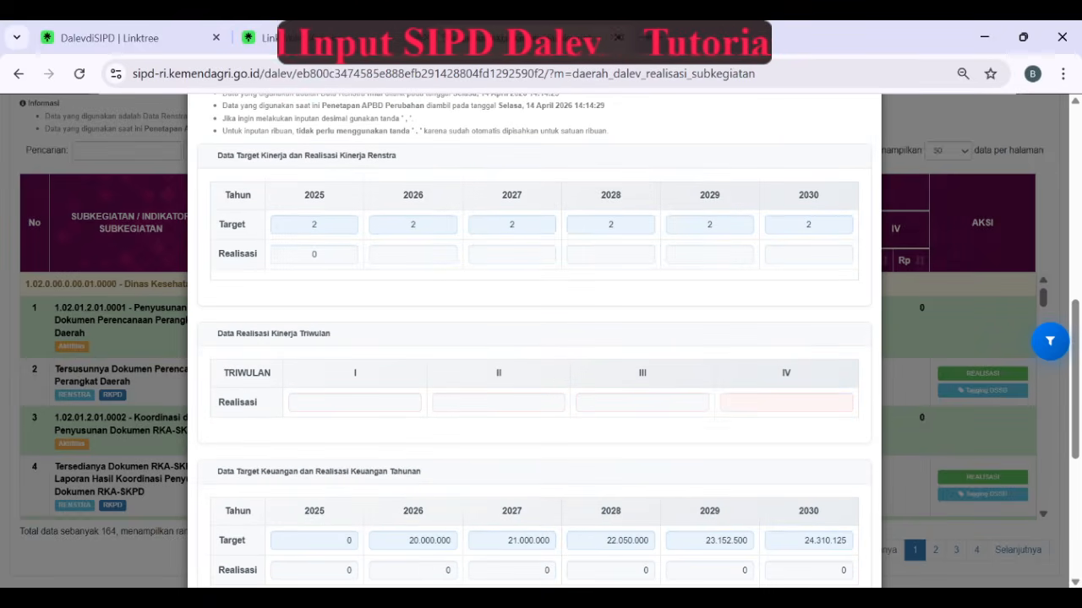
{"action": "scroll", "coordinate": [534, 338], "scroll_direction": "up", "scroll_amount": 3}
{"action": "scroll", "coordinate": [534, 338], "scroll_direction": "down", "scroll_amount": 4}
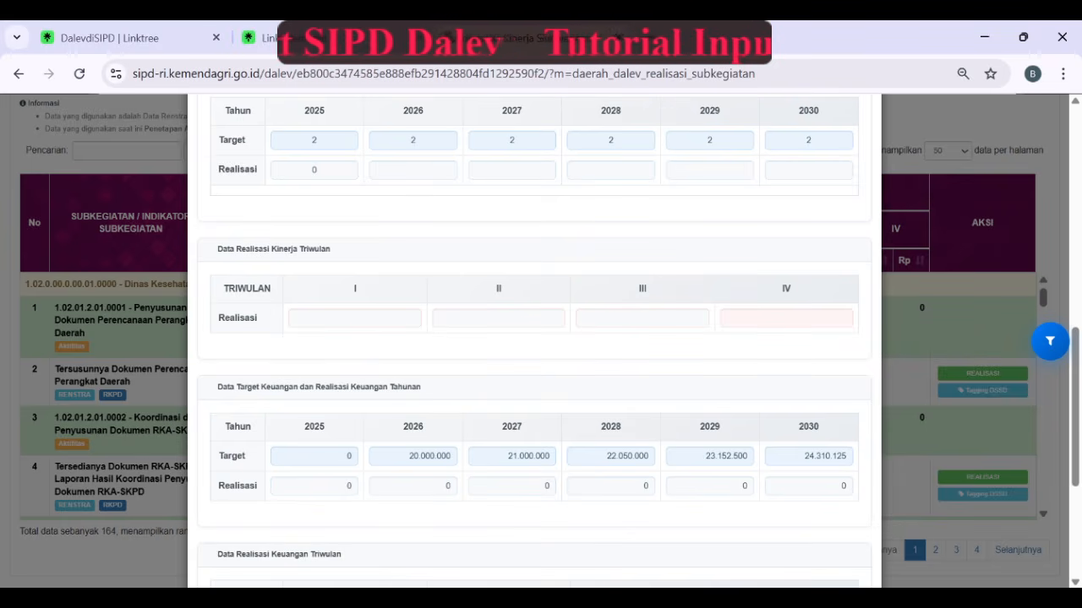
{"action": "scroll", "coordinate": [534, 338], "scroll_direction": "down", "scroll_amount": 2}
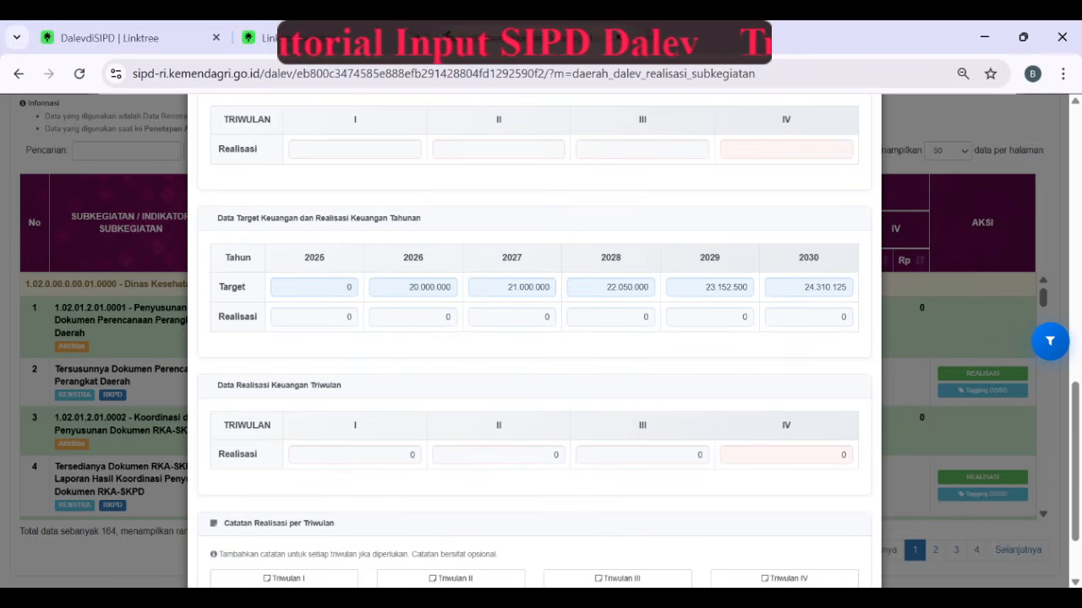
{"action": "scroll", "coordinate": [534, 338], "scroll_direction": "up", "scroll_amount": 1}
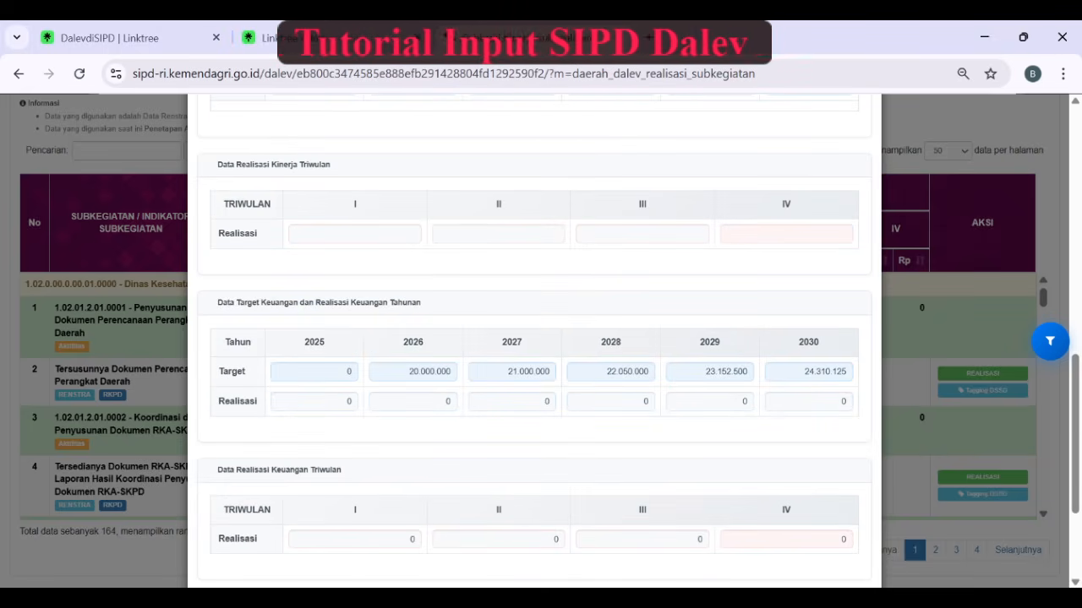
{"action": "left_click", "coordinate": [786, 234]}
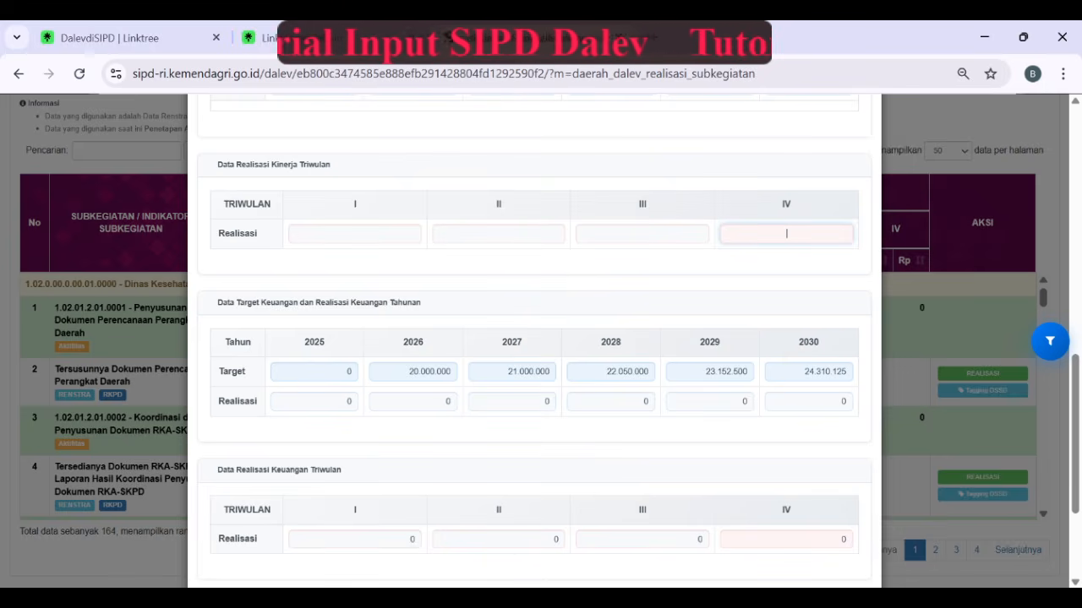
Enter Triwulan IV performance 6 and financial realisation 31.000.000.
{"action": "type", "text": "6"}
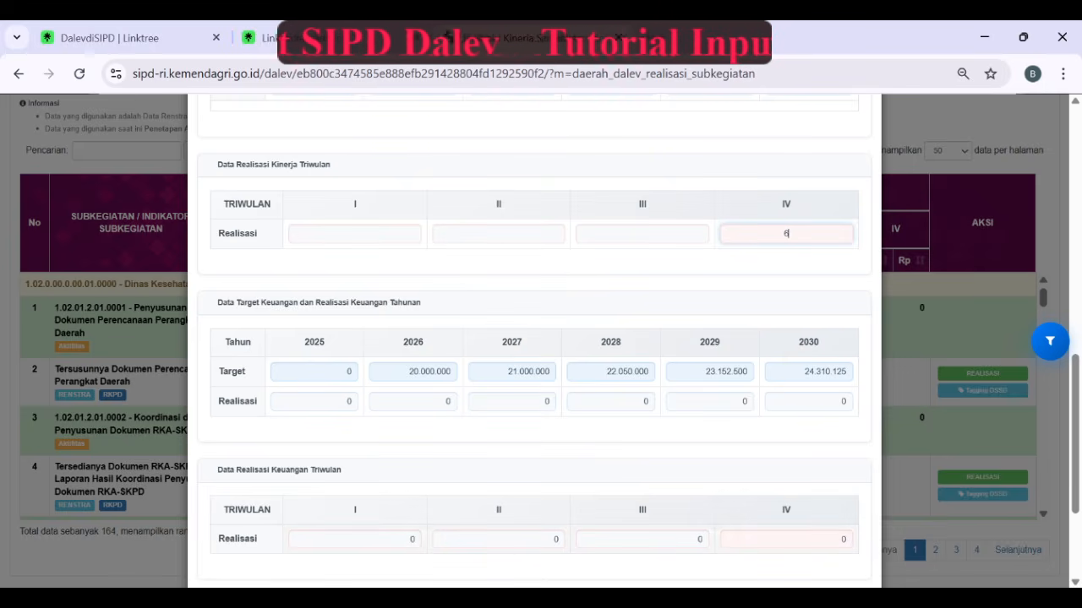
{"action": "scroll", "coordinate": [534, 338], "scroll_direction": "up", "scroll_amount": 4}
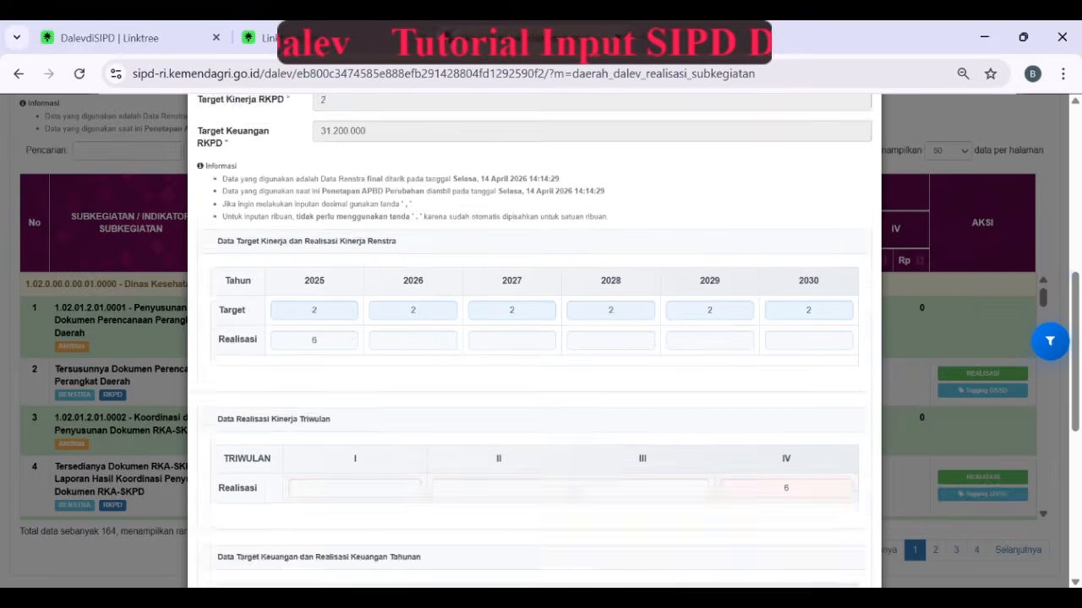
{"action": "scroll", "coordinate": [534, 338], "scroll_direction": "down", "scroll_amount": 5}
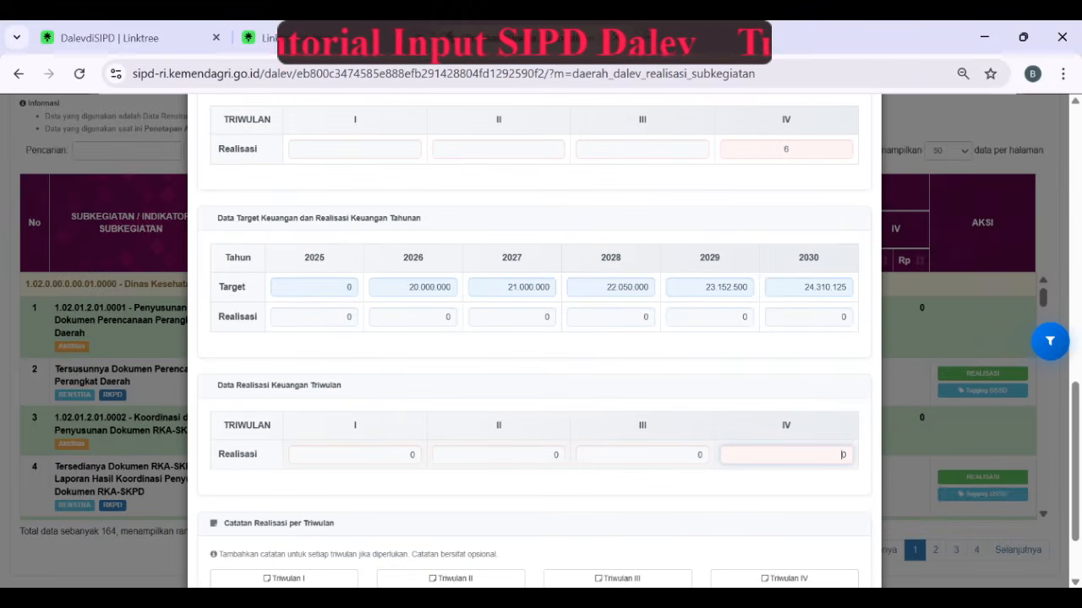
{"action": "type", "text": "31.00"}
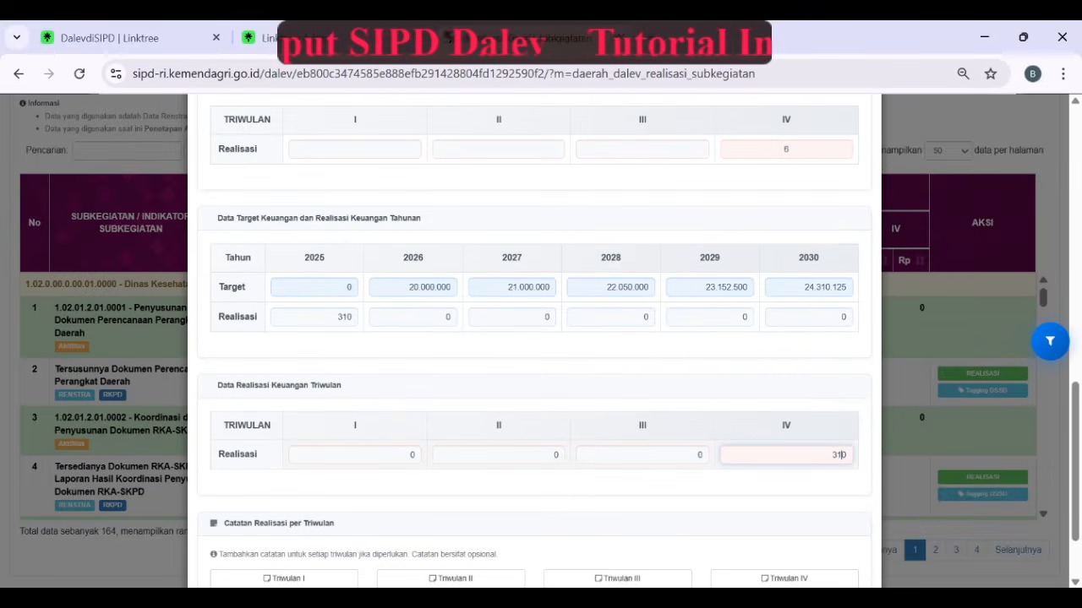
{"action": "type", "text": "0.000"}
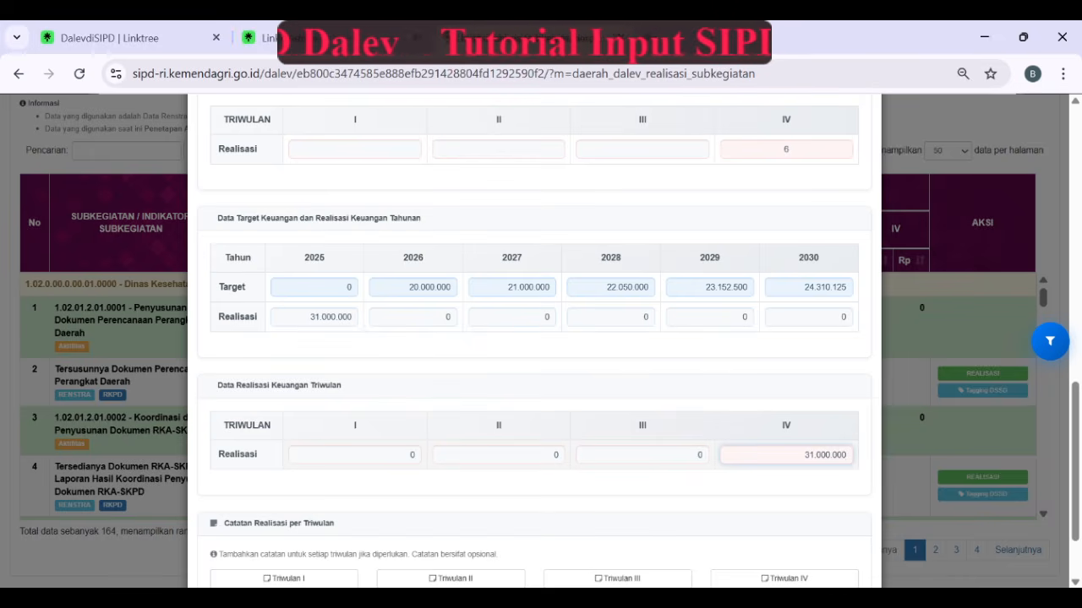
{"action": "scroll", "coordinate": [534, 338], "scroll_direction": "down", "scroll_amount": 2}
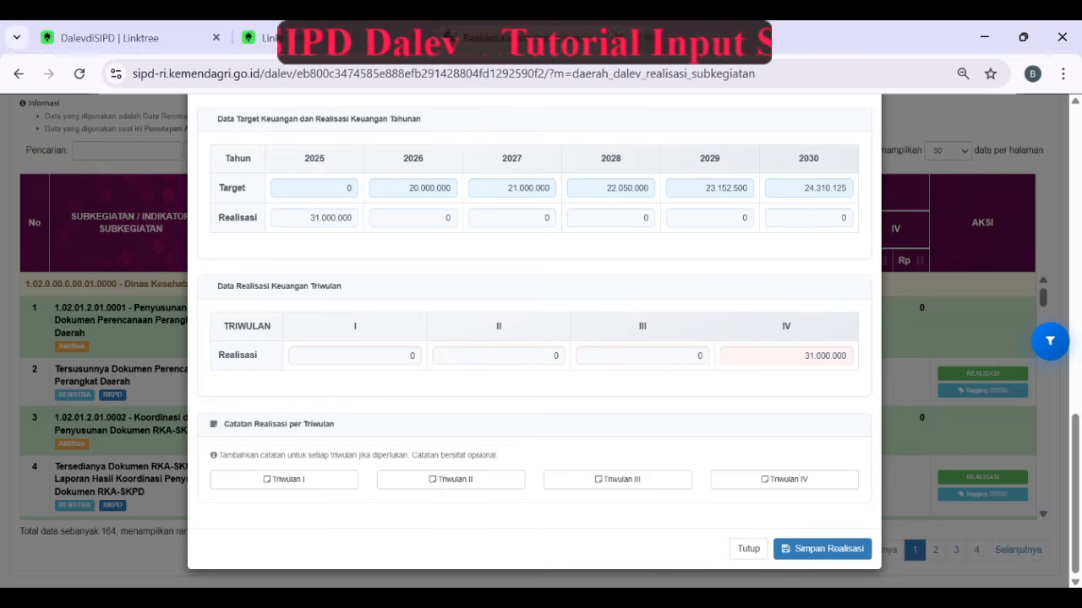
Switch the Catatan Realisasi per Triwulan note to Triwulan IV and review the filled form.
{"action": "left_click", "coordinate": [785, 479]}
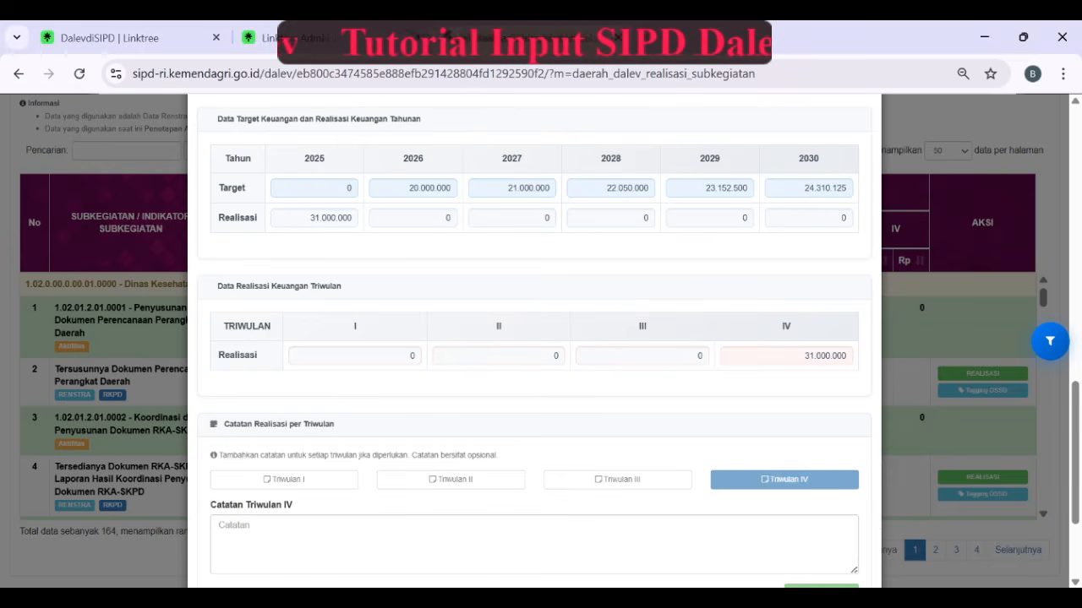
{"action": "left_click", "coordinate": [618, 480]}
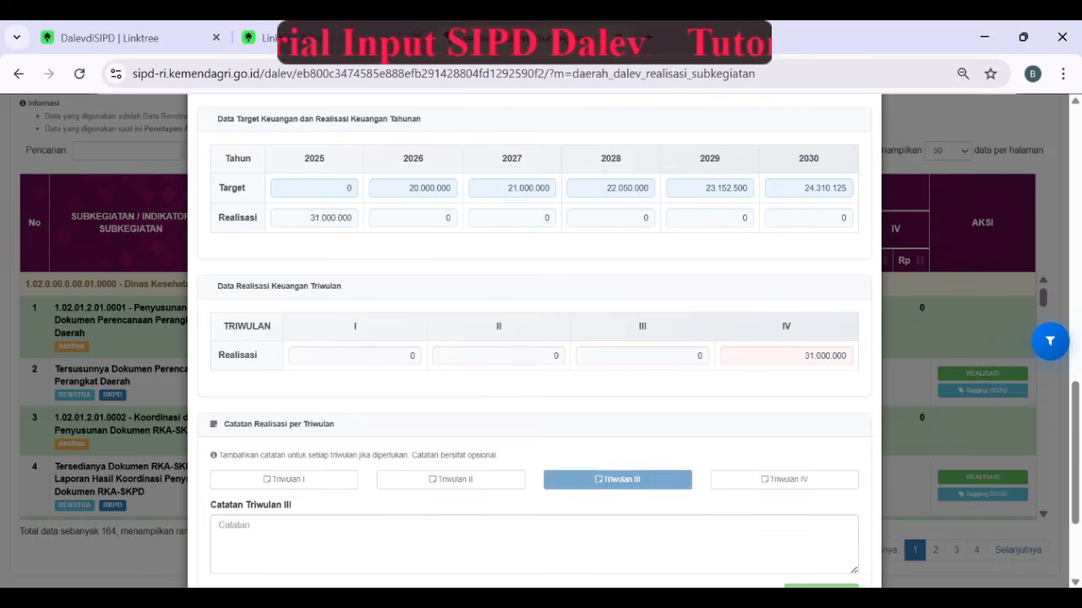
{"action": "left_click", "coordinate": [784, 479]}
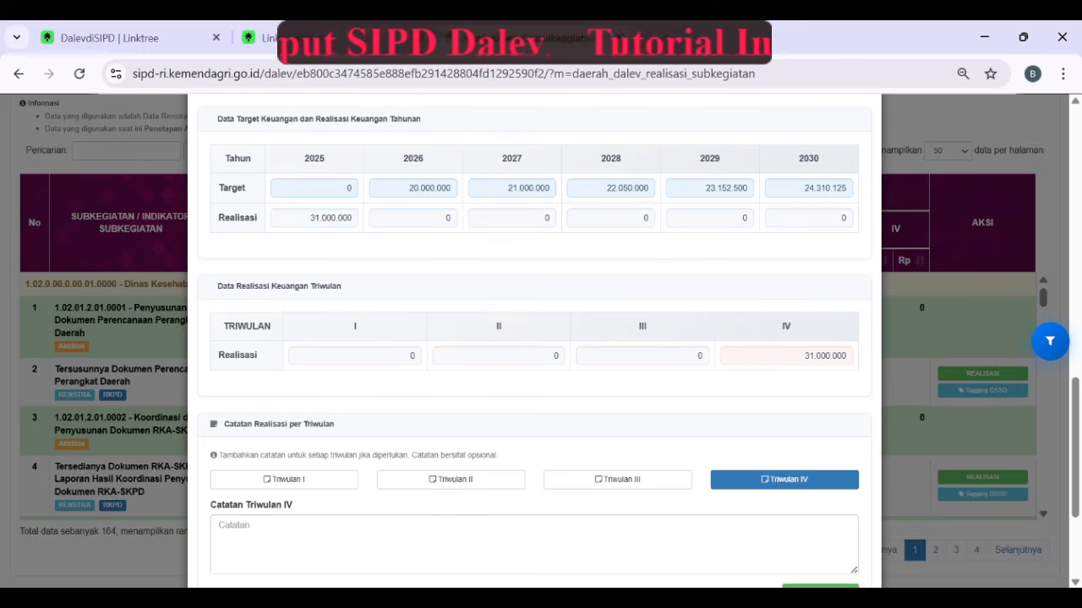
{"action": "scroll", "coordinate": [534, 338], "scroll_direction": "down", "scroll_amount": 2}
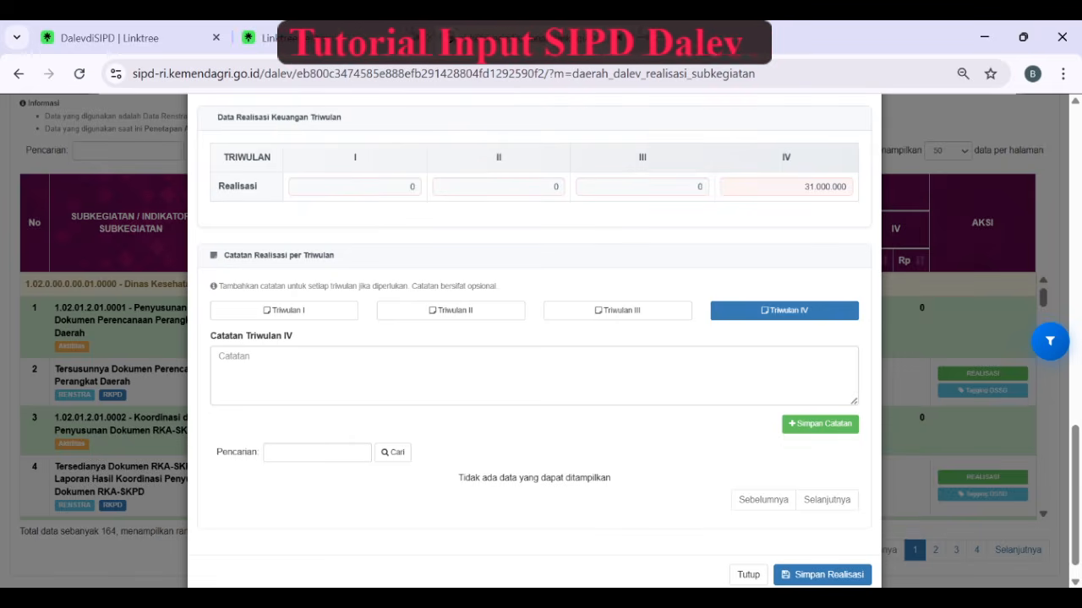
{"action": "scroll", "coordinate": [534, 338], "scroll_direction": "up", "scroll_amount": 4}
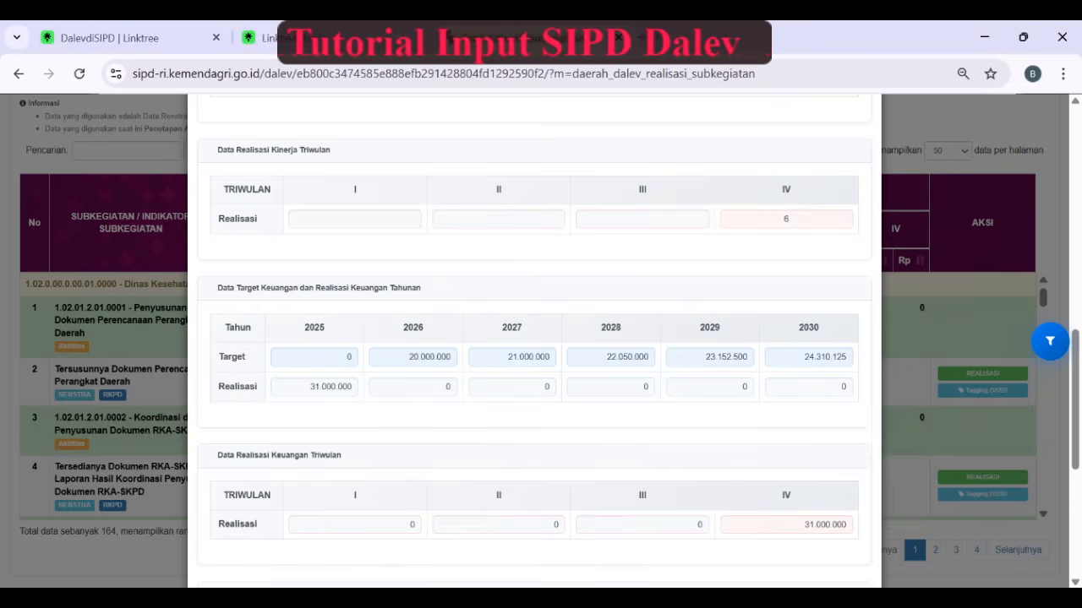
{"action": "scroll", "coordinate": [535, 338], "scroll_direction": "down", "scroll_amount": 2}
{"action": "scroll", "coordinate": [534, 338], "scroll_direction": "up", "scroll_amount": 3}
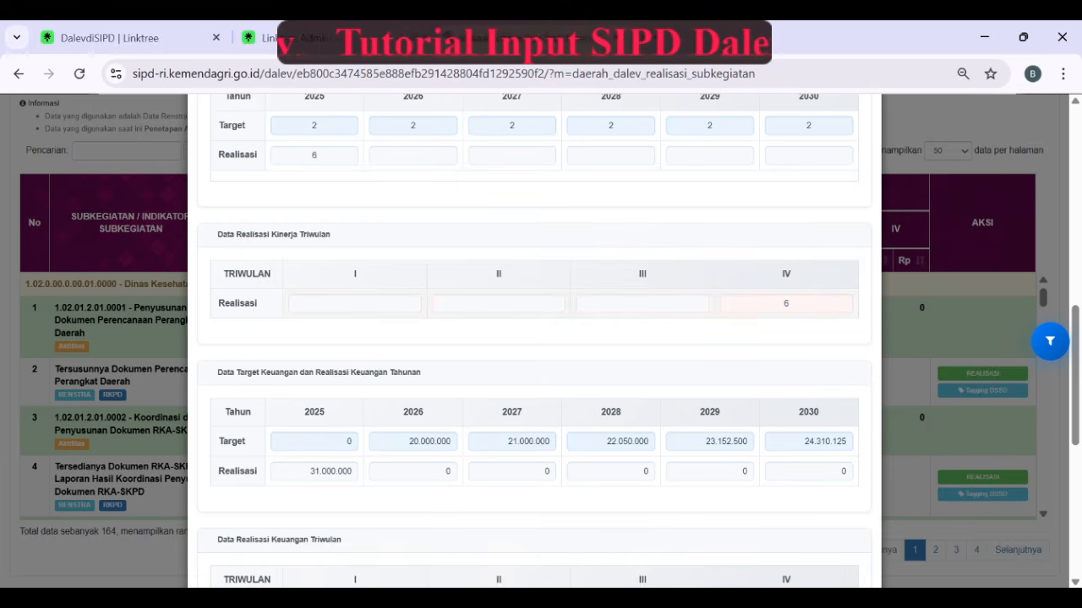
{"action": "scroll", "coordinate": [535, 338], "scroll_direction": "down", "scroll_amount": 1}
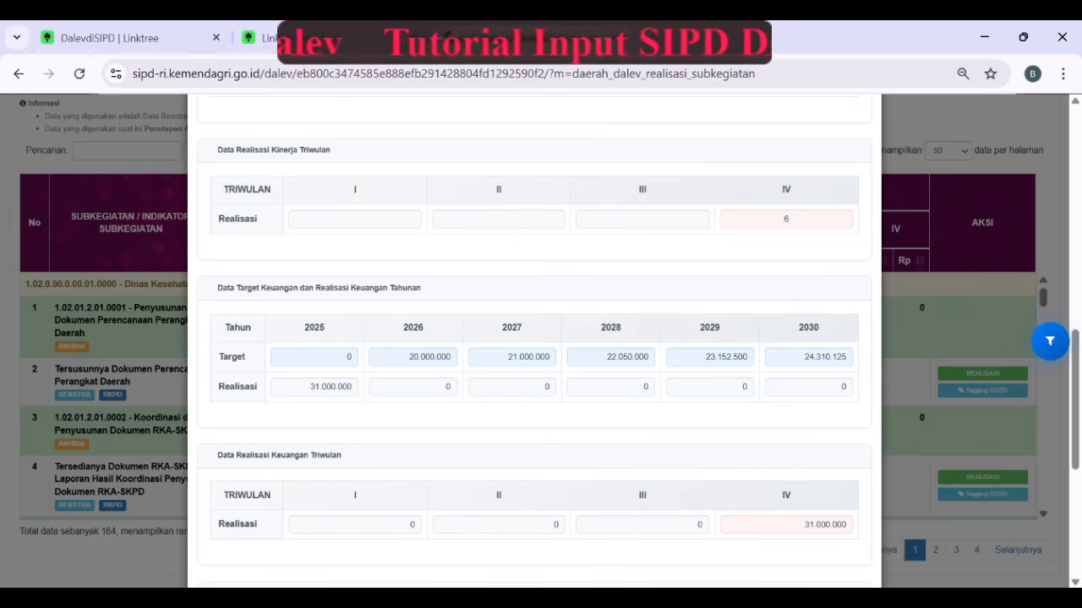
{"action": "scroll", "coordinate": [534, 338], "scroll_direction": "down", "scroll_amount": 2}
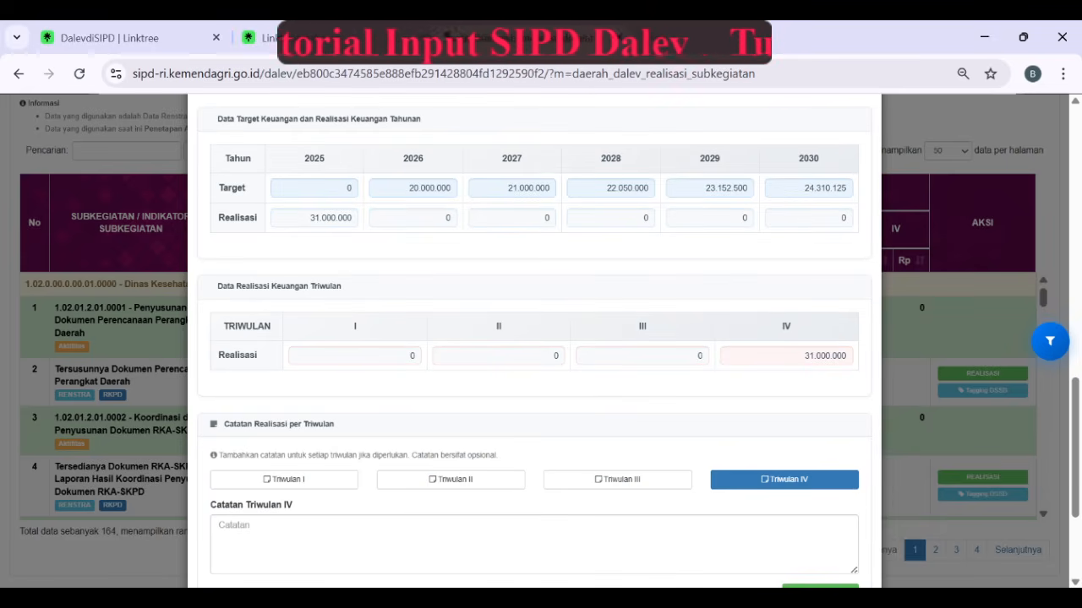
Close the realisation form and page the sub-activity list to its last page, rows 151–164.
{"action": "key", "text": "Escape"}
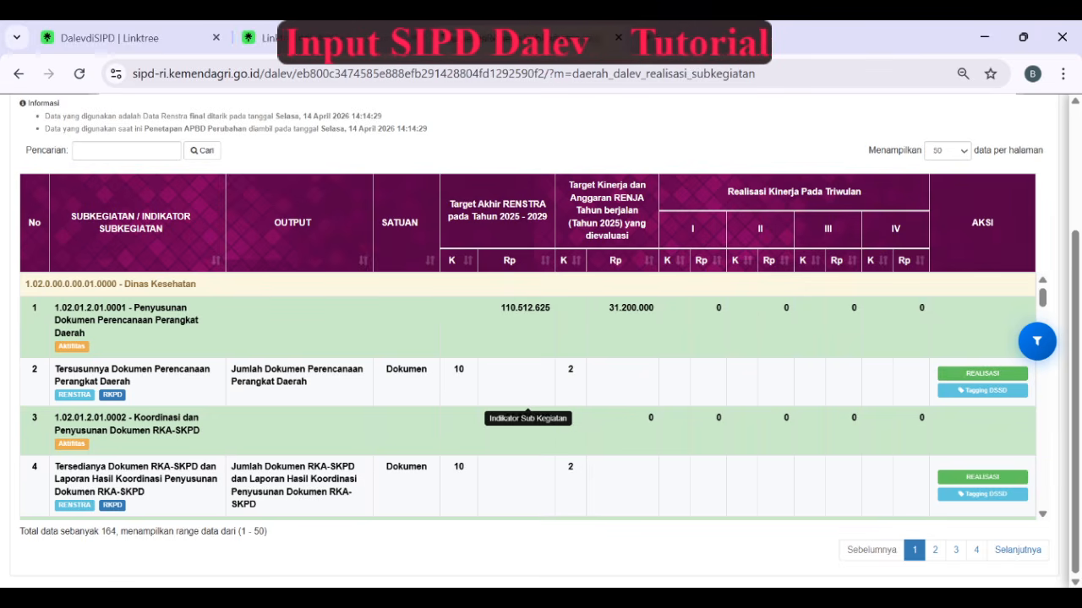
{"action": "scroll", "coordinate": [528, 405], "scroll_direction": "down", "scroll_amount": 15}
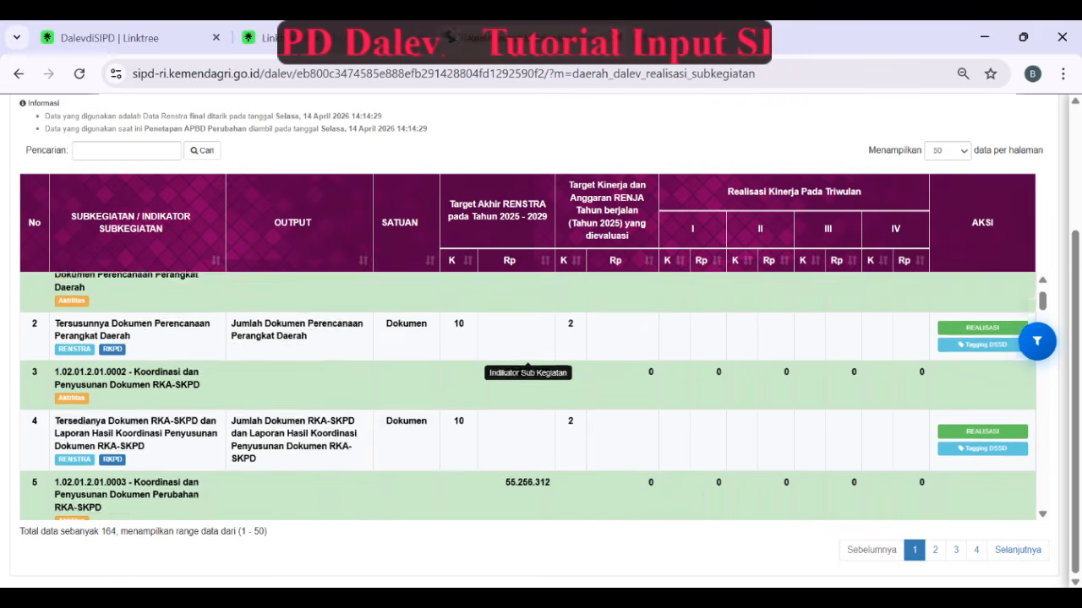
{"action": "scroll", "coordinate": [528, 405], "scroll_direction": "down", "scroll_amount": 15}
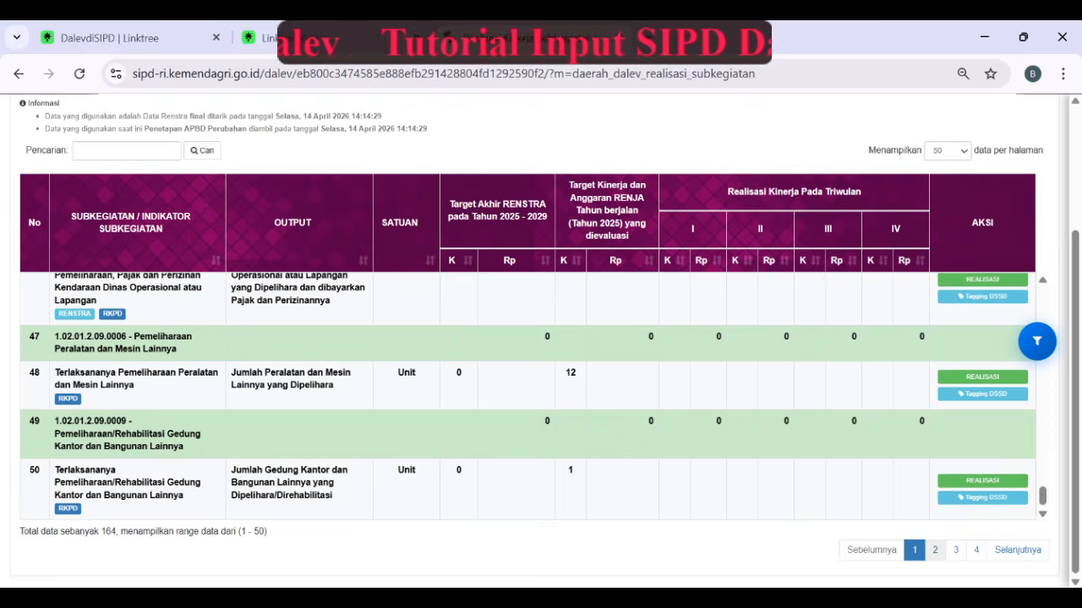
{"action": "left_click", "coordinate": [934, 550]}
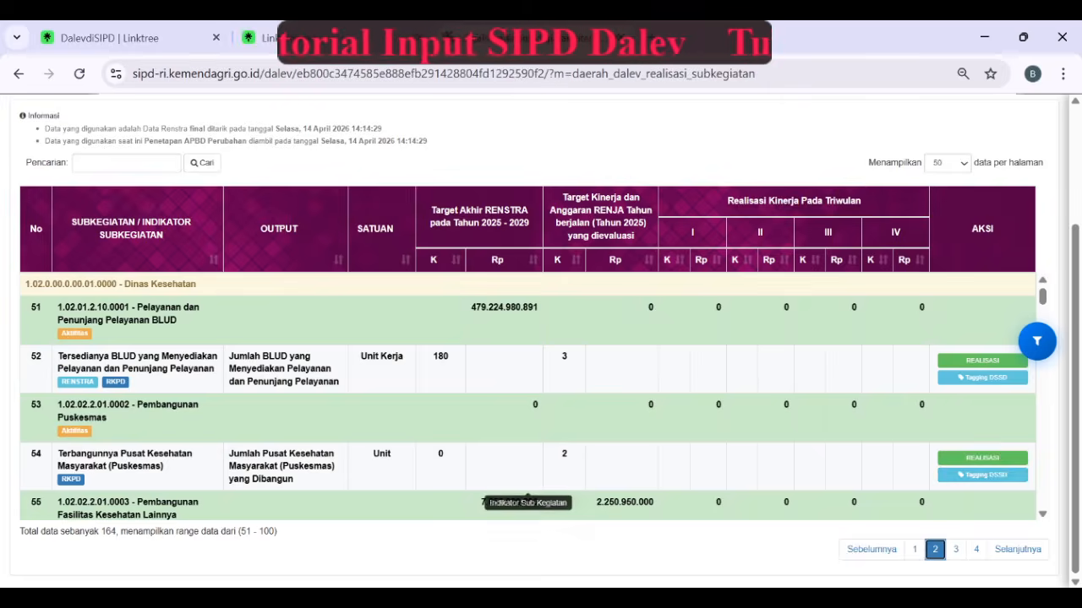
{"action": "left_click", "coordinate": [976, 549]}
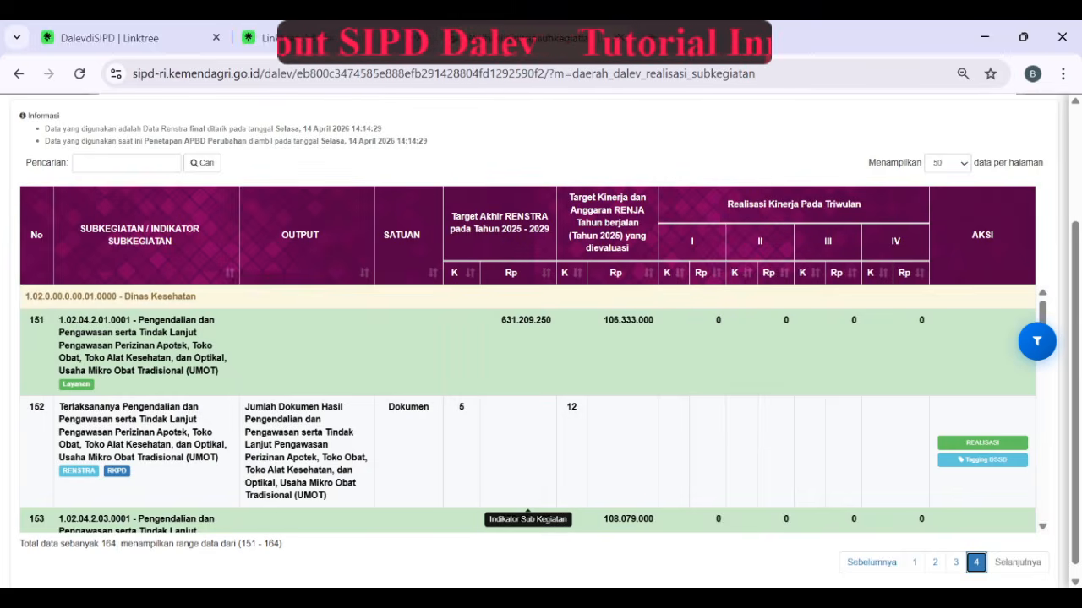
{"action": "scroll", "coordinate": [528, 423], "scroll_direction": "down", "scroll_amount": 8}
{"action": "scroll", "coordinate": [527, 422], "scroll_direction": "up", "scroll_amount": 9}
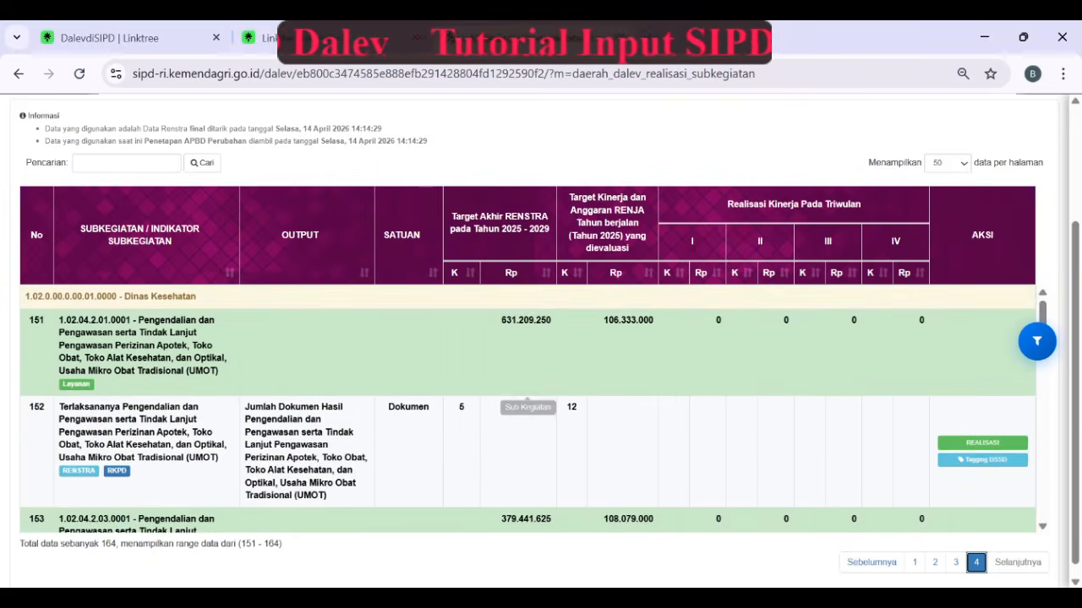
{"action": "scroll", "coordinate": [527, 338], "scroll_direction": "up", "scroll_amount": 2}
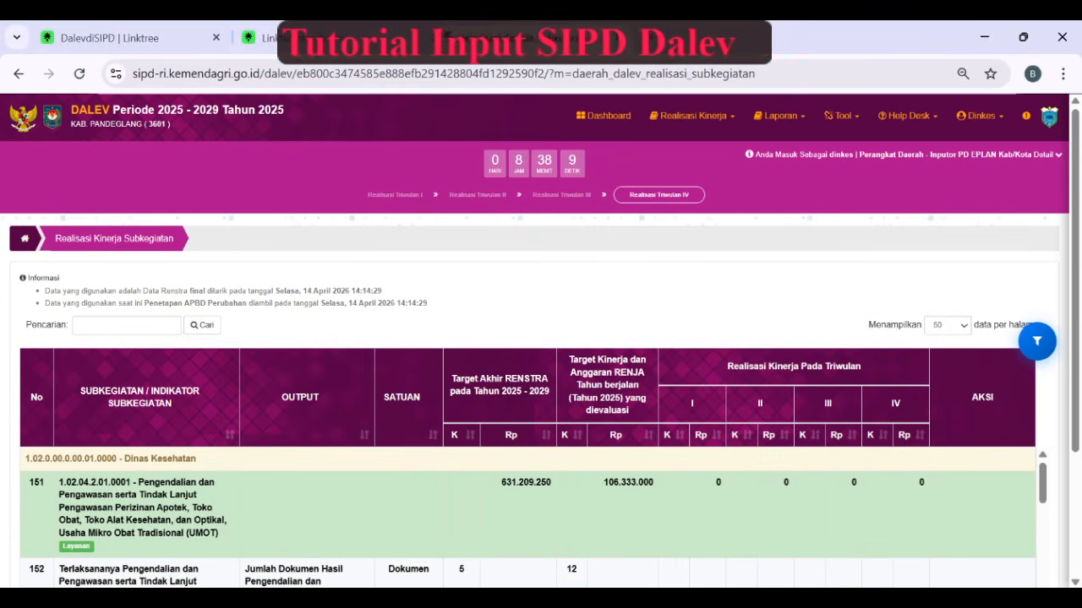
Open Realisasi Kinerja > Program and scroll through the 39 Dinas Kesehatan program and outcome rows.
{"action": "mouse_move", "coordinate": [692, 117]}
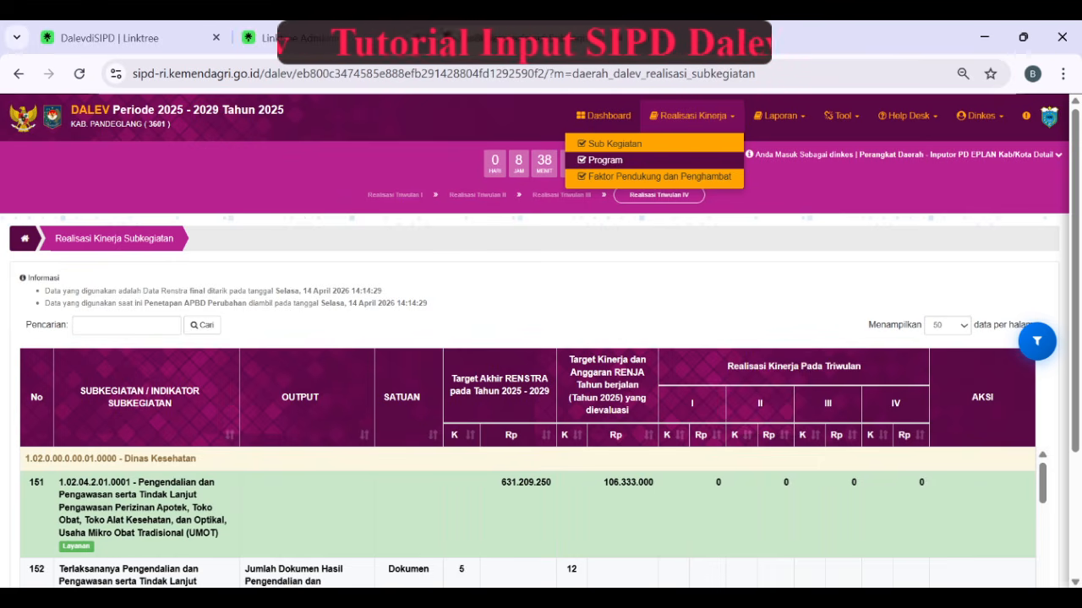
{"action": "left_click", "coordinate": [605, 160]}
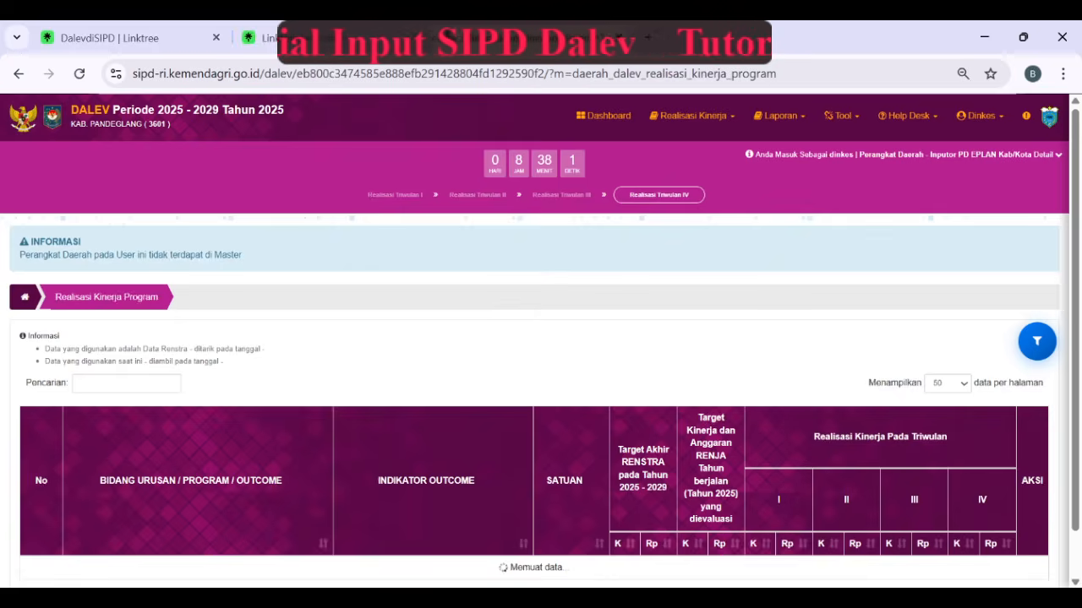
{"action": "scroll", "coordinate": [541, 339], "scroll_direction": "down", "scroll_amount": 3}
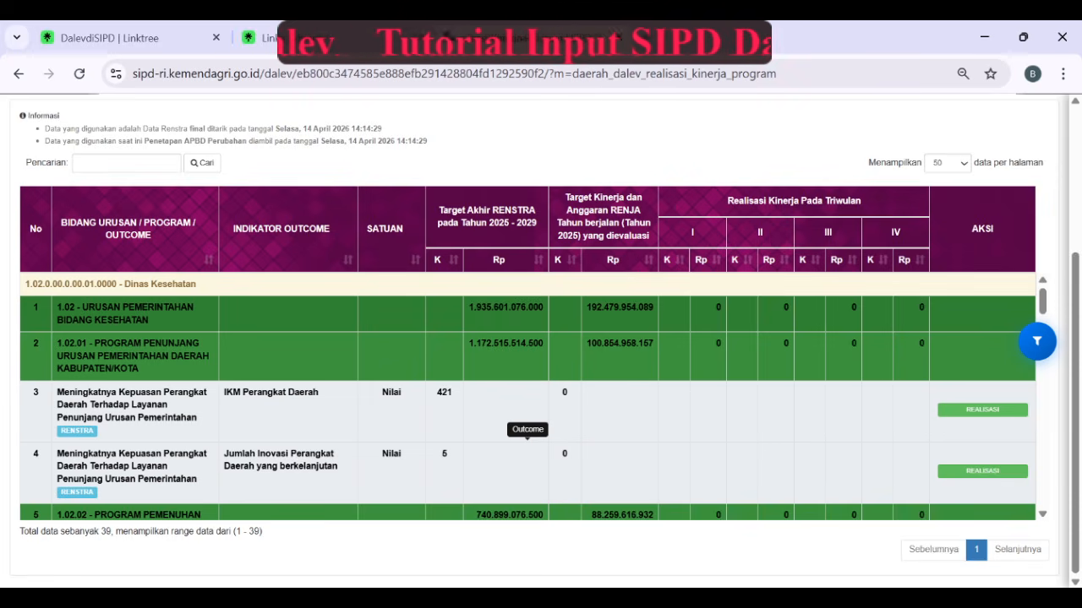
{"action": "scroll", "coordinate": [528, 439], "scroll_direction": "down", "scroll_amount": 3}
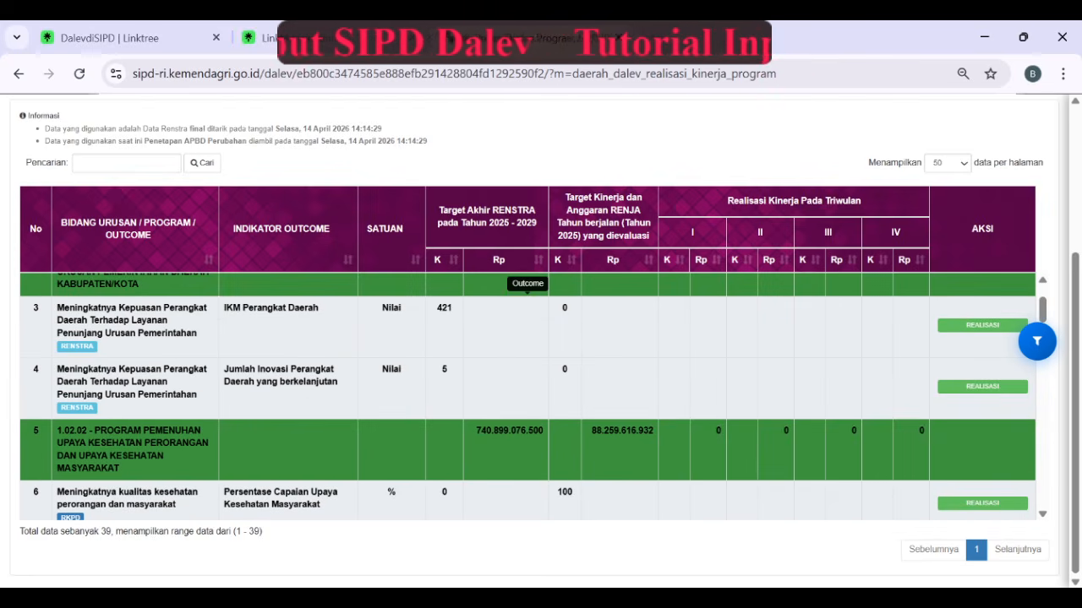
{"action": "scroll", "coordinate": [527, 397], "scroll_direction": "down", "scroll_amount": 1}
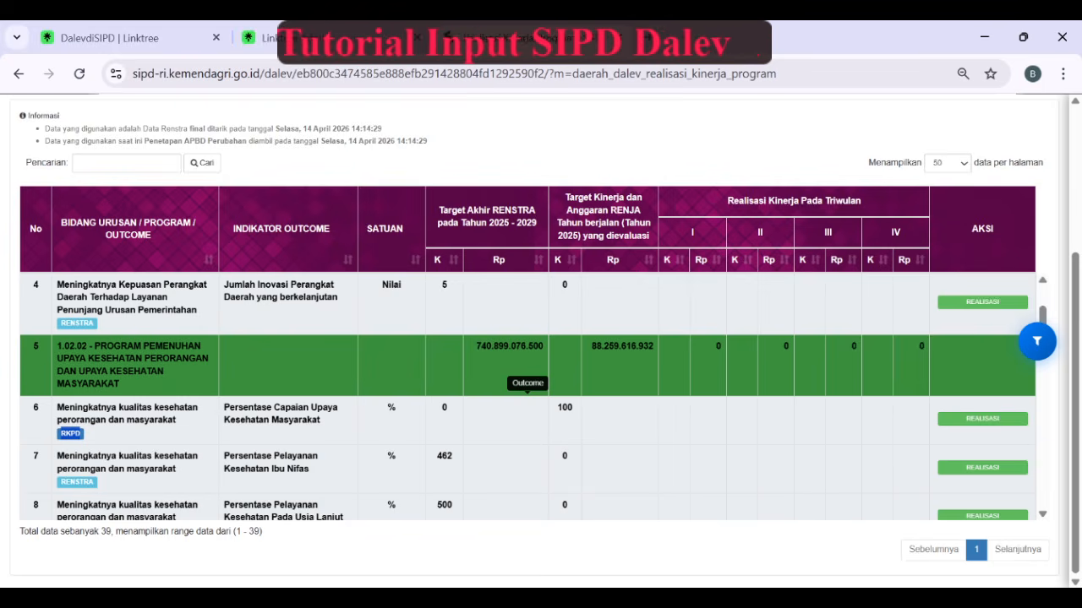
{"action": "scroll", "coordinate": [528, 397], "scroll_direction": "up", "scroll_amount": 2}
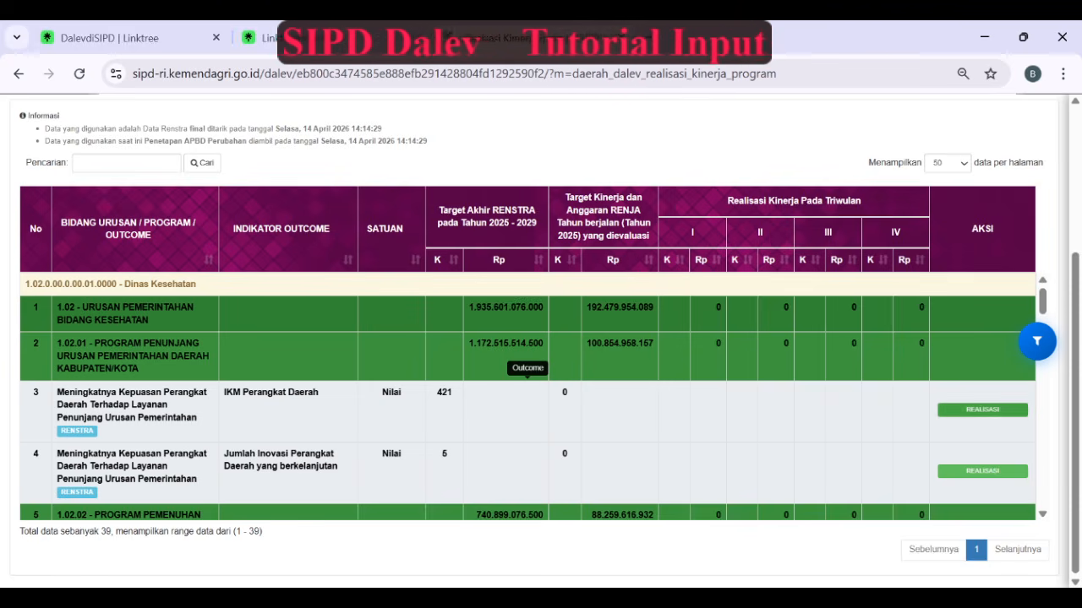
Enter a Triwulan IV realisation of 80 for the IKM Perangkat Daerah outcome and save it.
{"action": "left_click", "coordinate": [982, 409]}
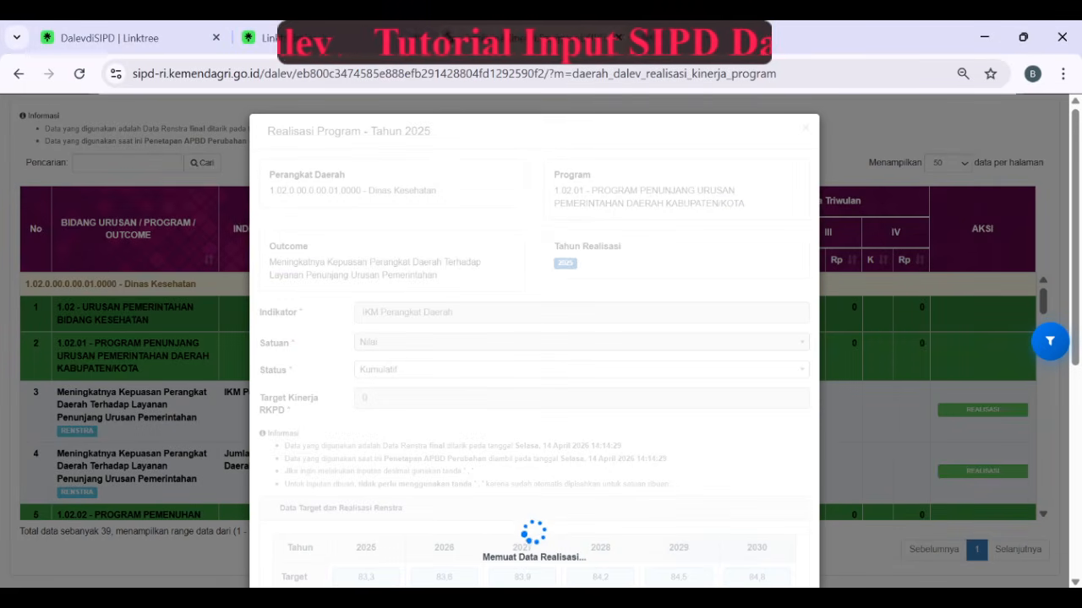
{"action": "scroll", "coordinate": [534, 338], "scroll_direction": "down", "scroll_amount": 5}
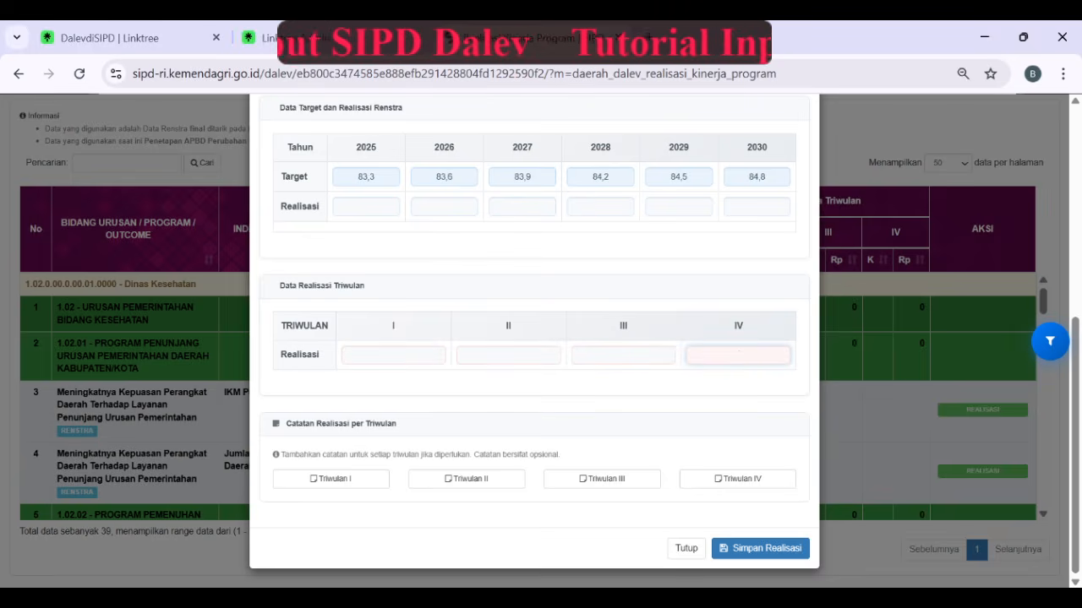
{"action": "type", "text": "80"}
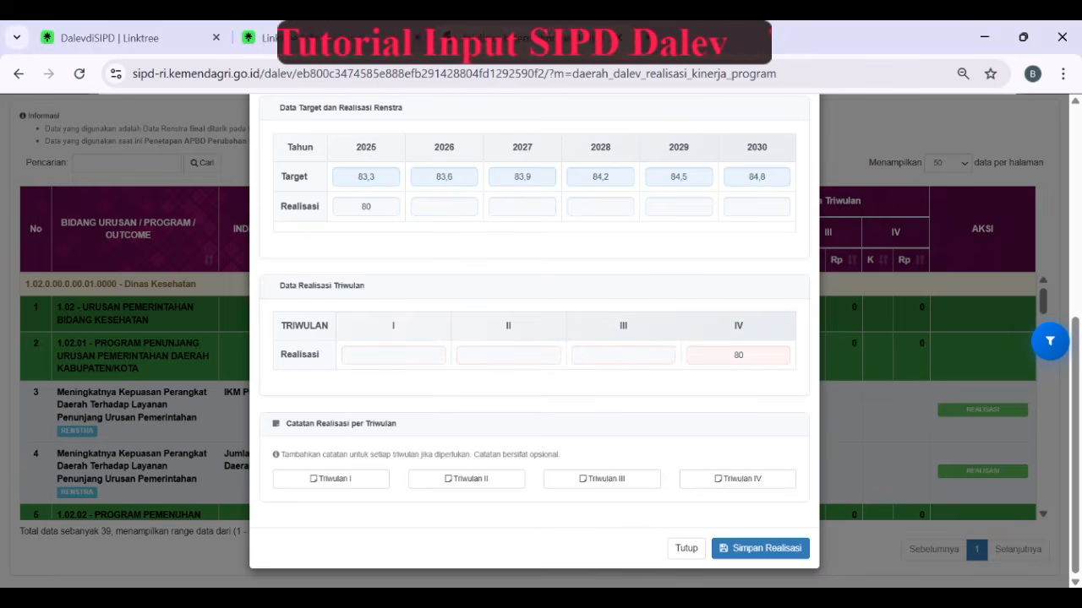
{"action": "scroll", "coordinate": [534, 338], "scroll_direction": "up", "scroll_amount": 5}
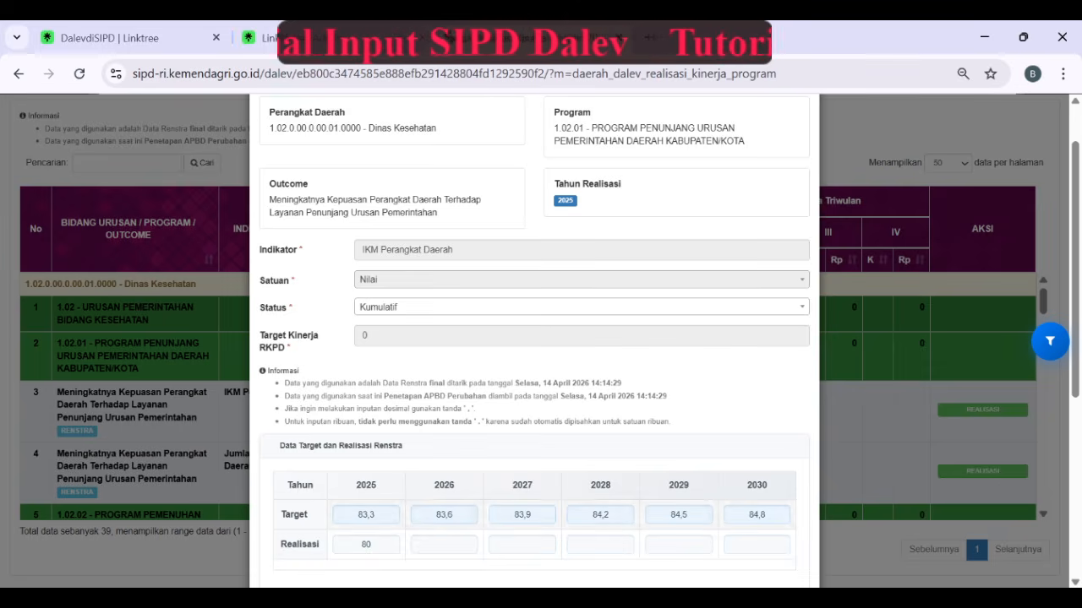
{"action": "scroll", "coordinate": [534, 338], "scroll_direction": "down", "scroll_amount": 1}
{"action": "scroll", "coordinate": [535, 338], "scroll_direction": "down", "scroll_amount": 2}
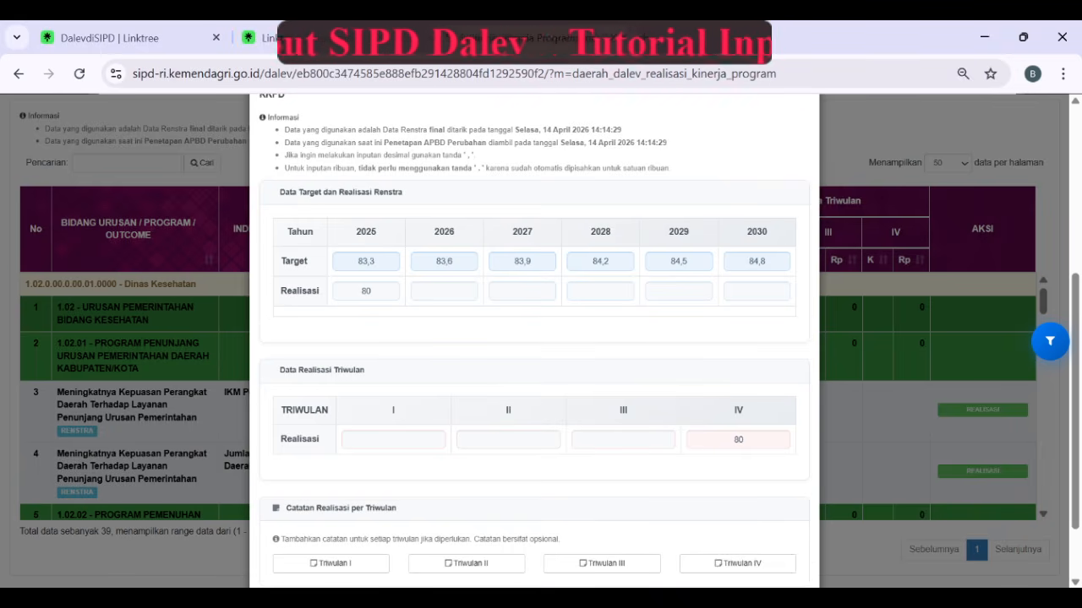
{"action": "scroll", "coordinate": [534, 338], "scroll_direction": "down", "scroll_amount": 1}
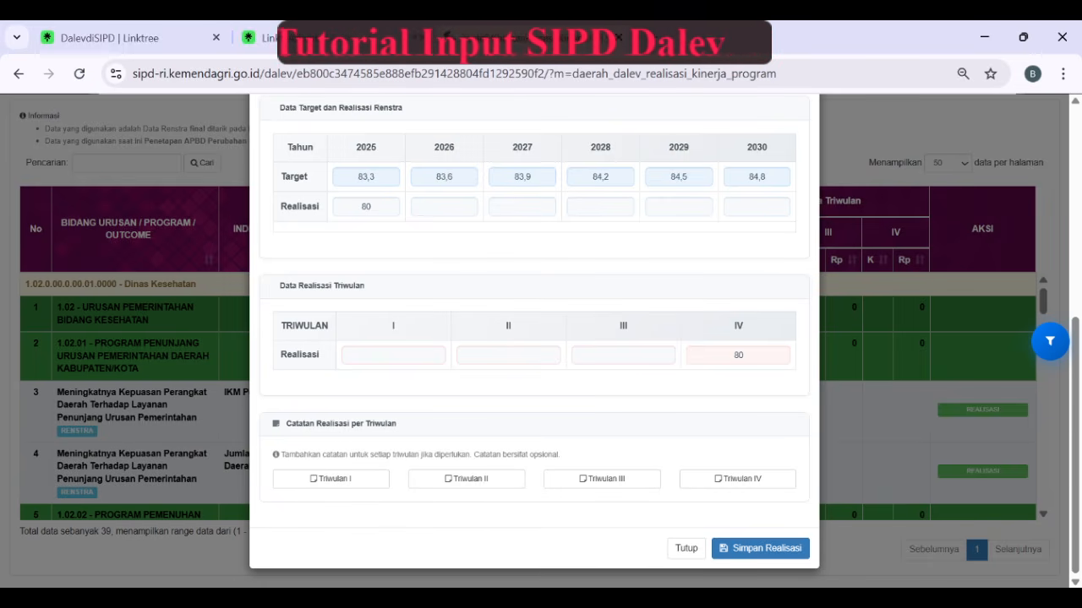
{"action": "left_click", "coordinate": [686, 548]}
{"action": "scroll", "coordinate": [527, 402], "scroll_direction": "down", "scroll_amount": 9}
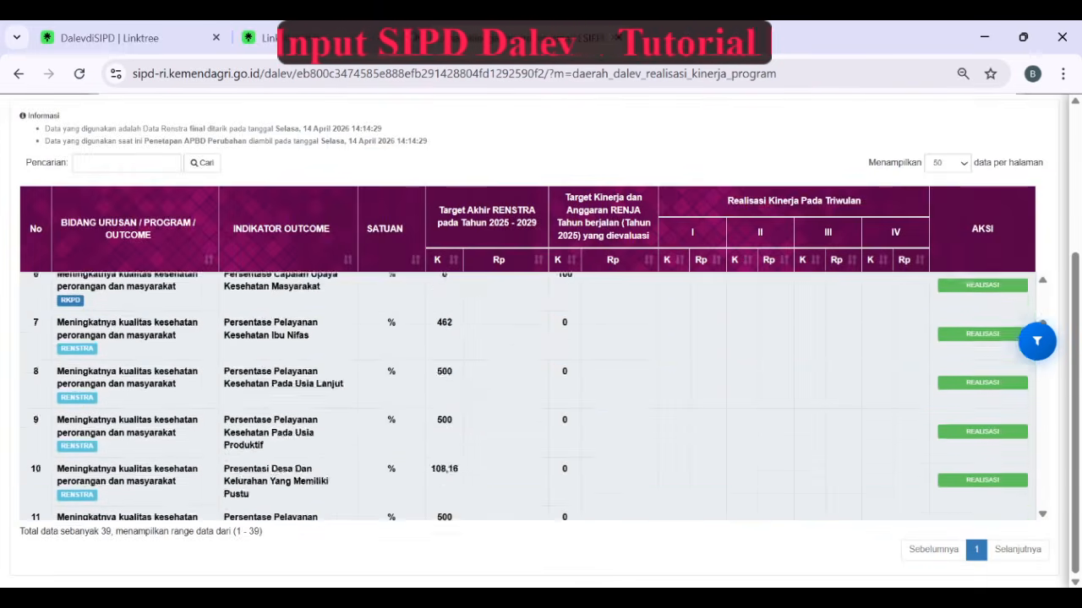
Open the realisation form for row 38's outcome and close it without changes.
{"action": "scroll", "coordinate": [527, 380], "scroll_direction": "down", "scroll_amount": 12}
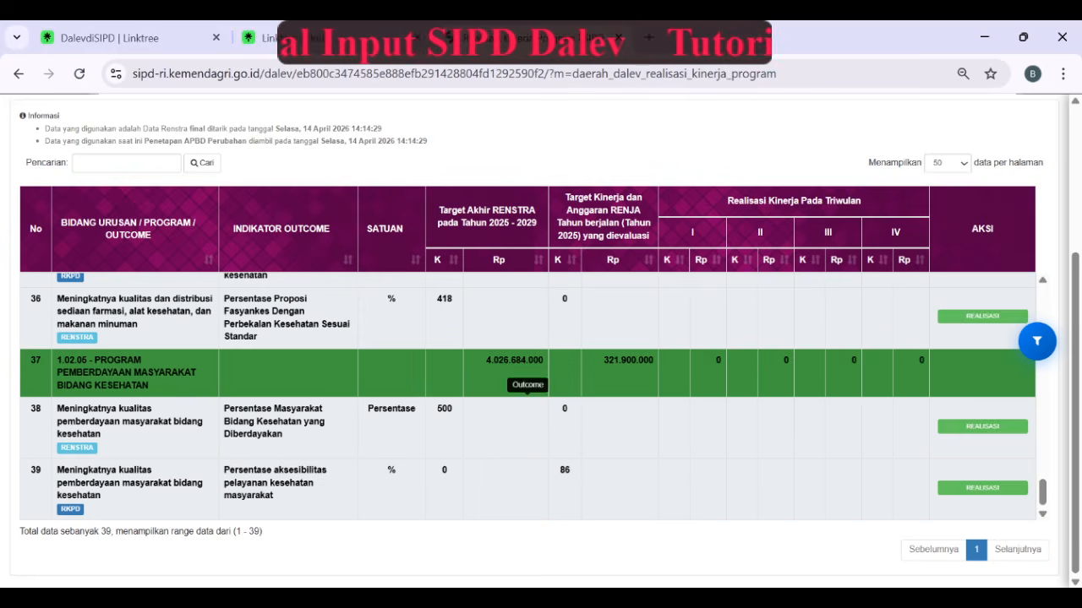
{"action": "left_click", "coordinate": [982, 426]}
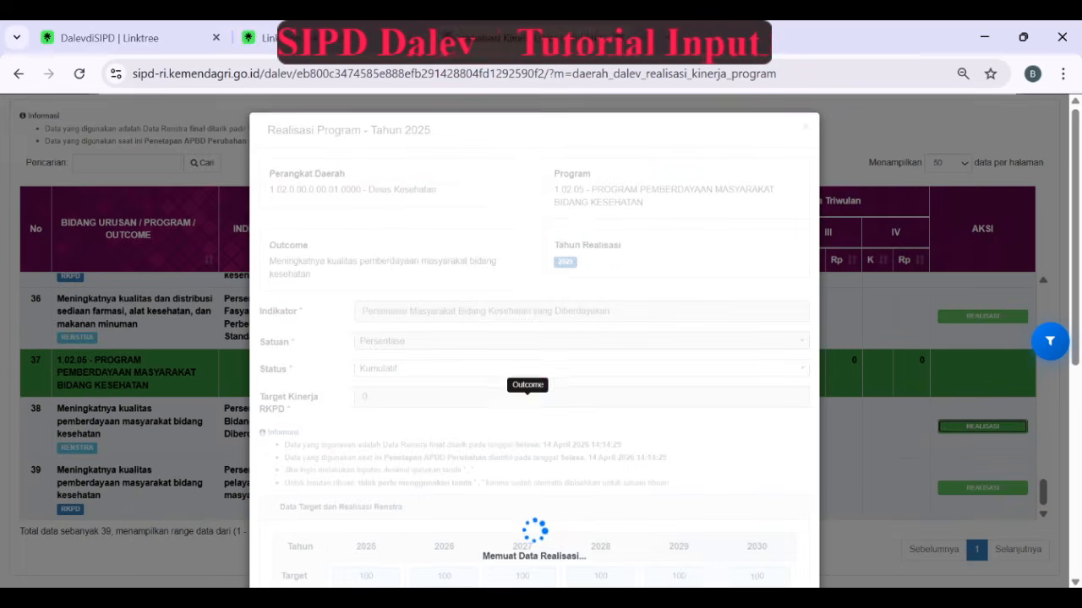
{"action": "scroll", "coordinate": [535, 338], "scroll_direction": "down", "scroll_amount": 5}
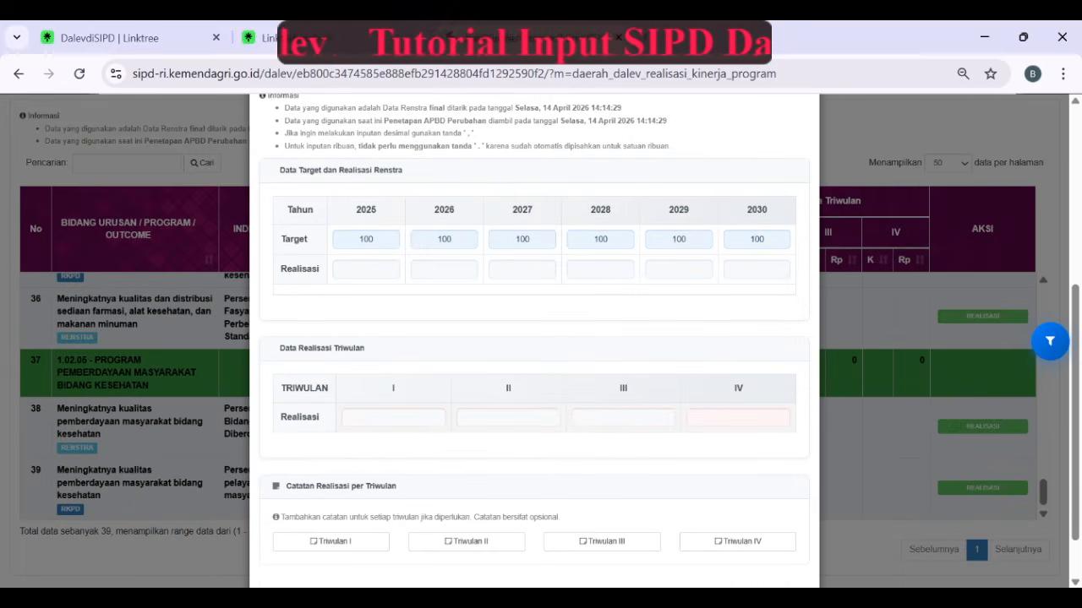
{"action": "left_click", "coordinate": [737, 418]}
{"action": "key", "text": "Escape"}
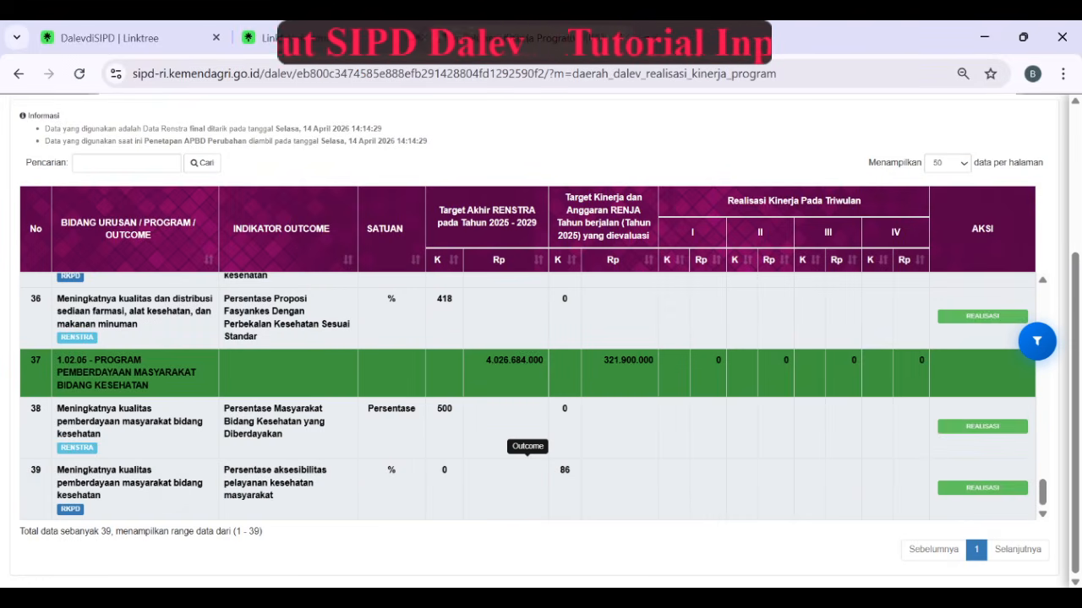
Return to the top of the page and open the Realisasi Kinerja menu.
{"action": "scroll", "coordinate": [528, 397], "scroll_direction": "up", "scroll_amount": 15}
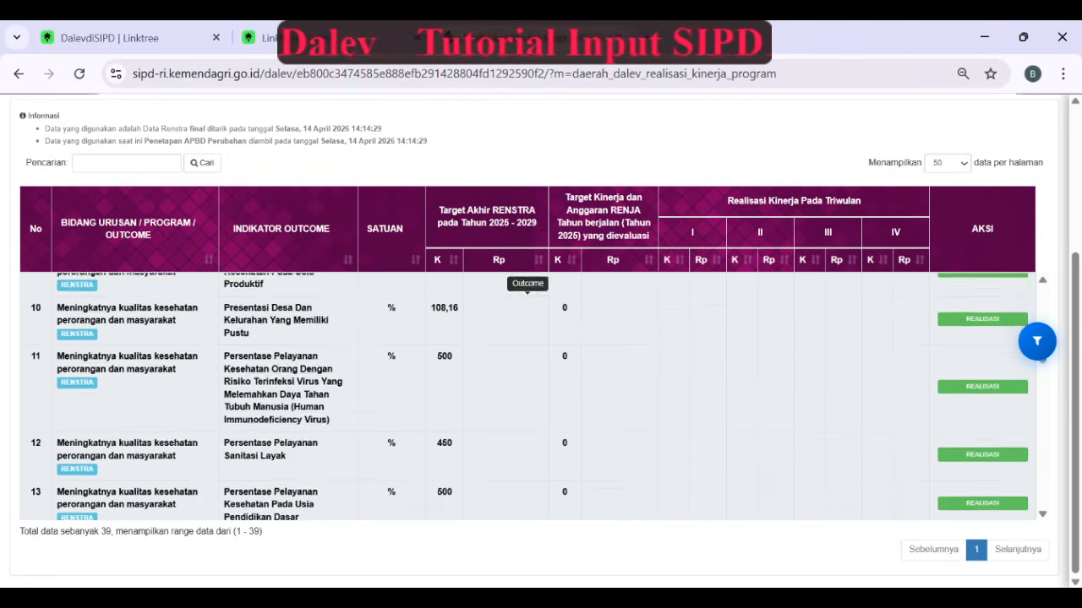
{"action": "scroll", "coordinate": [528, 397], "scroll_direction": "up", "scroll_amount": 10}
{"action": "left_click", "coordinate": [692, 116]}
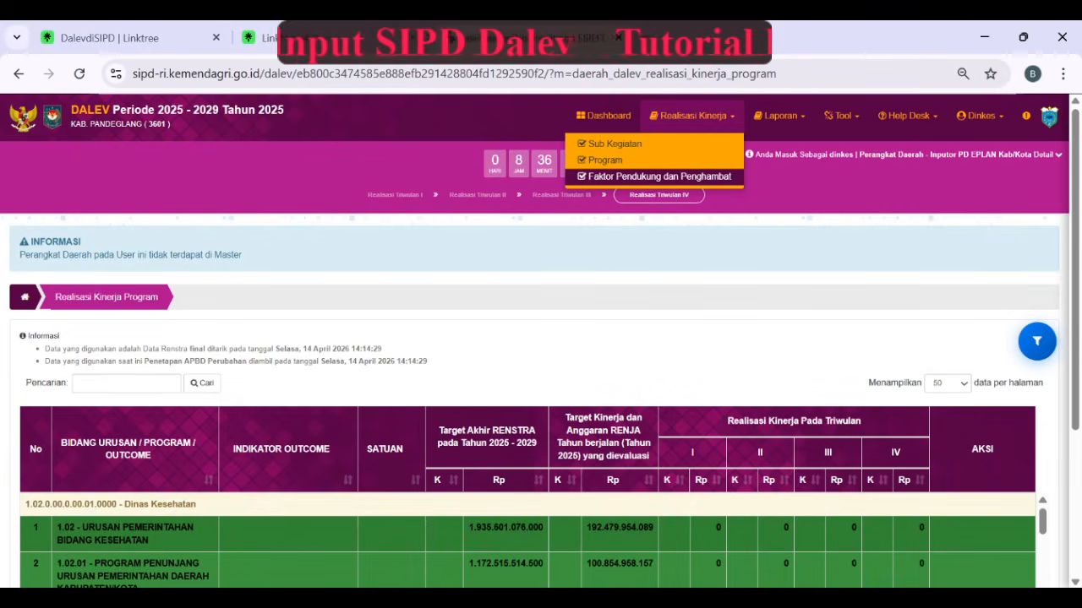
Open the Faktor Pendukung dan Penghambat page and scroll through its Triwulan rows.
{"action": "left_click", "coordinate": [660, 176]}
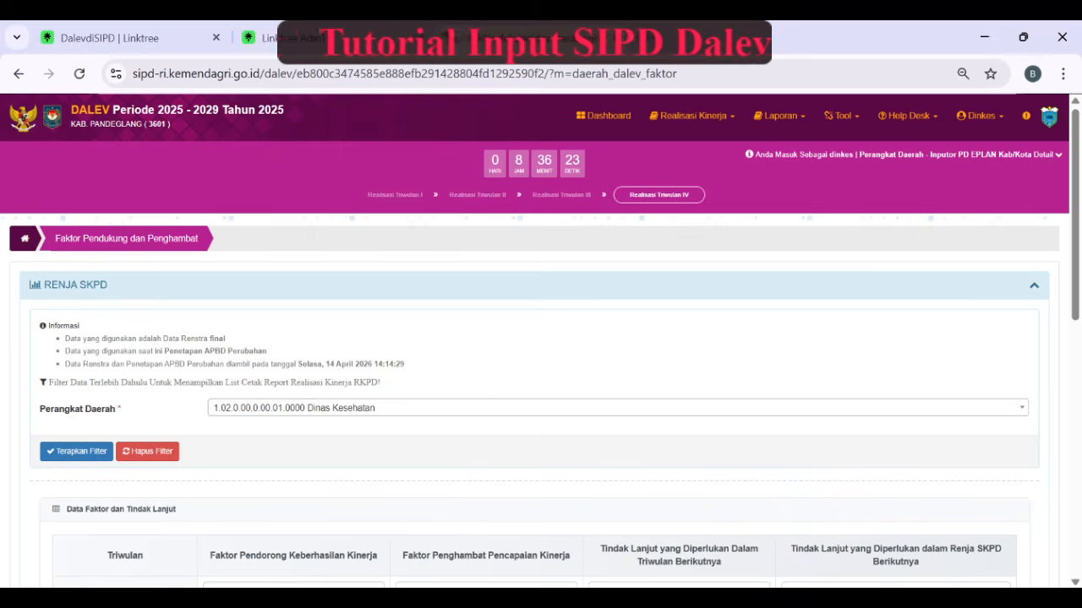
{"action": "scroll", "coordinate": [541, 338], "scroll_direction": "down", "scroll_amount": 6}
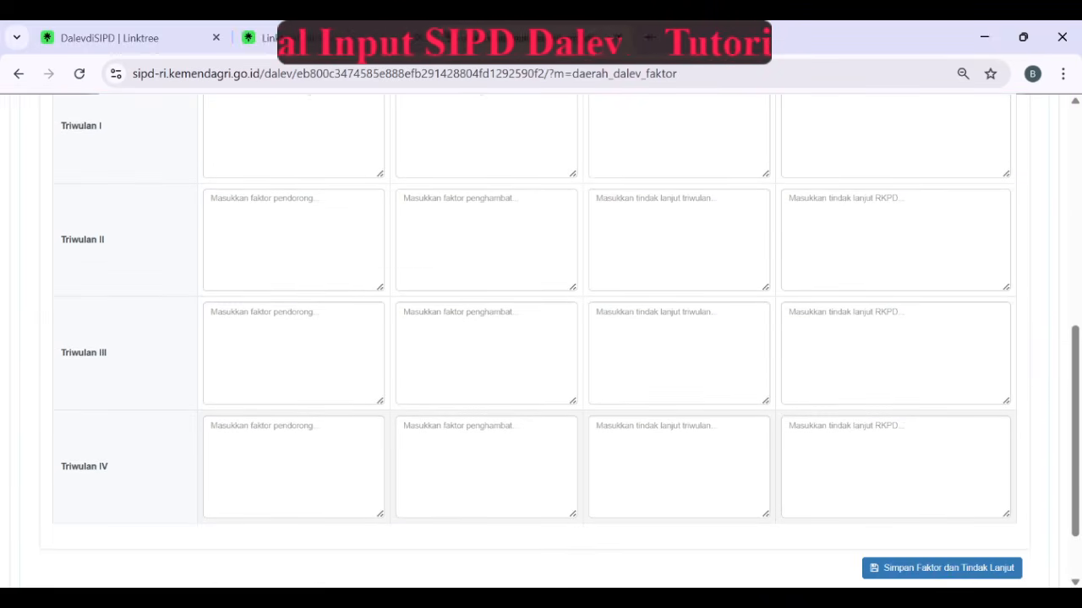
{"action": "scroll", "coordinate": [541, 338], "scroll_direction": "up", "scroll_amount": 1}
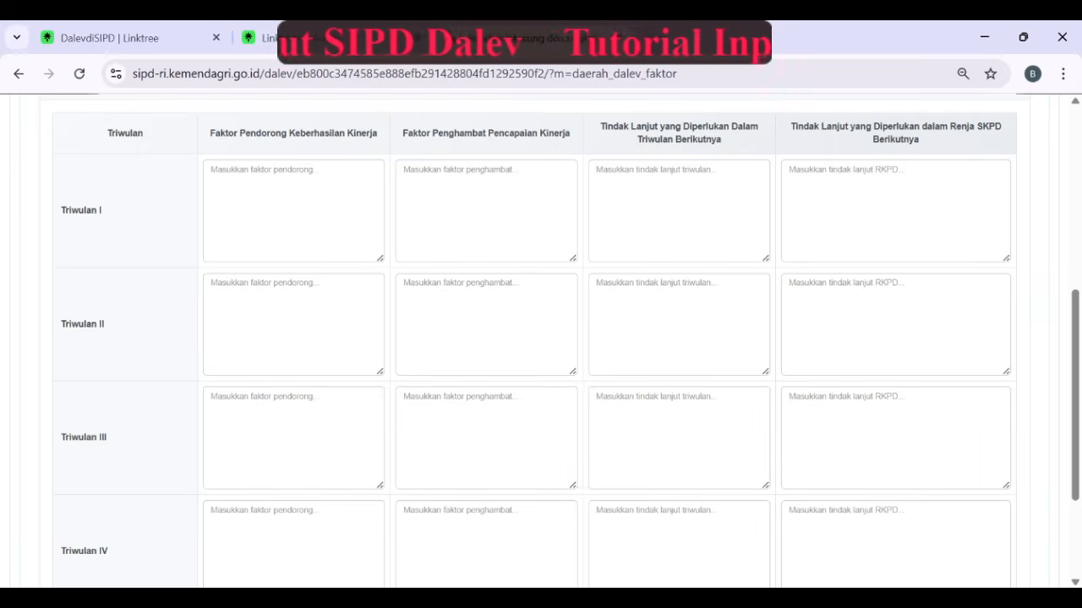
{"action": "scroll", "coordinate": [541, 338], "scroll_direction": "down", "scroll_amount": 2}
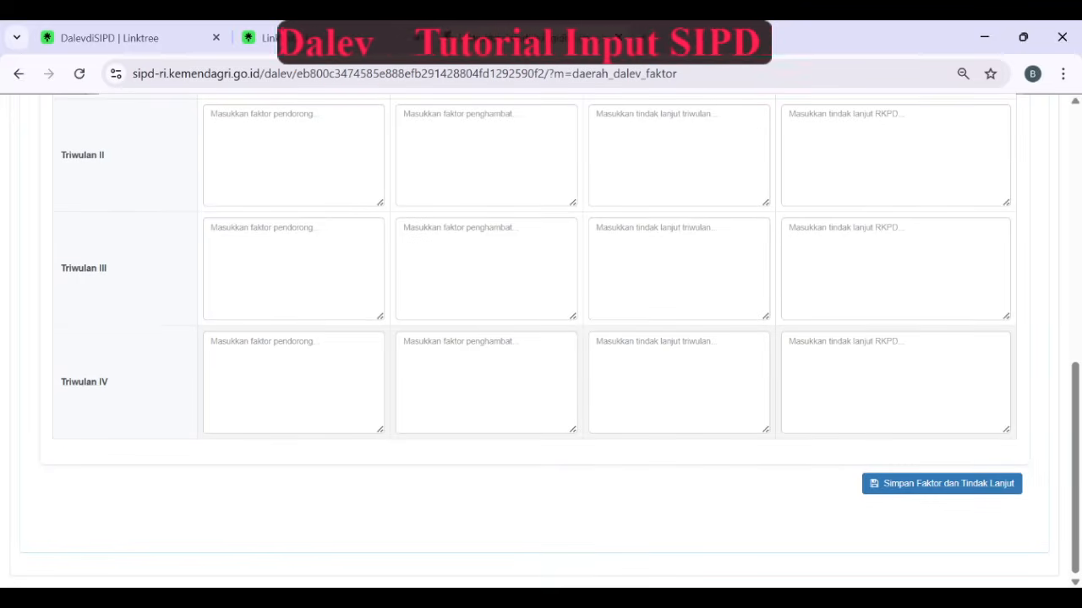
Go through the empty Triwulan IV driving, inhibiting and follow-up fields without entering text.
{"action": "left_click", "coordinate": [293, 382]}
{"action": "left_click", "coordinate": [486, 382]}
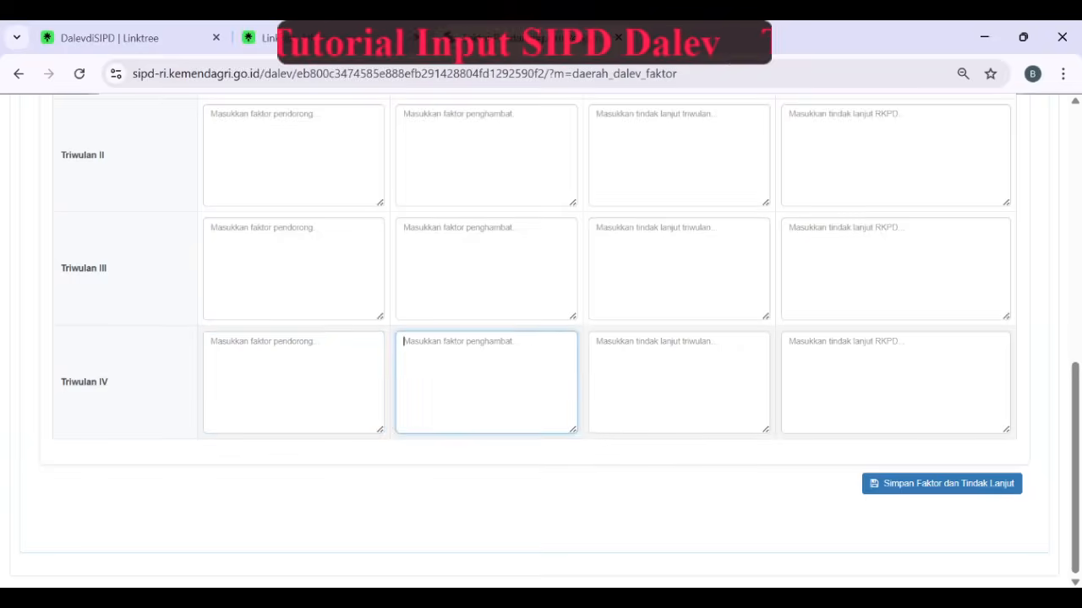
{"action": "scroll", "coordinate": [487, 382], "scroll_direction": "up", "scroll_amount": 4}
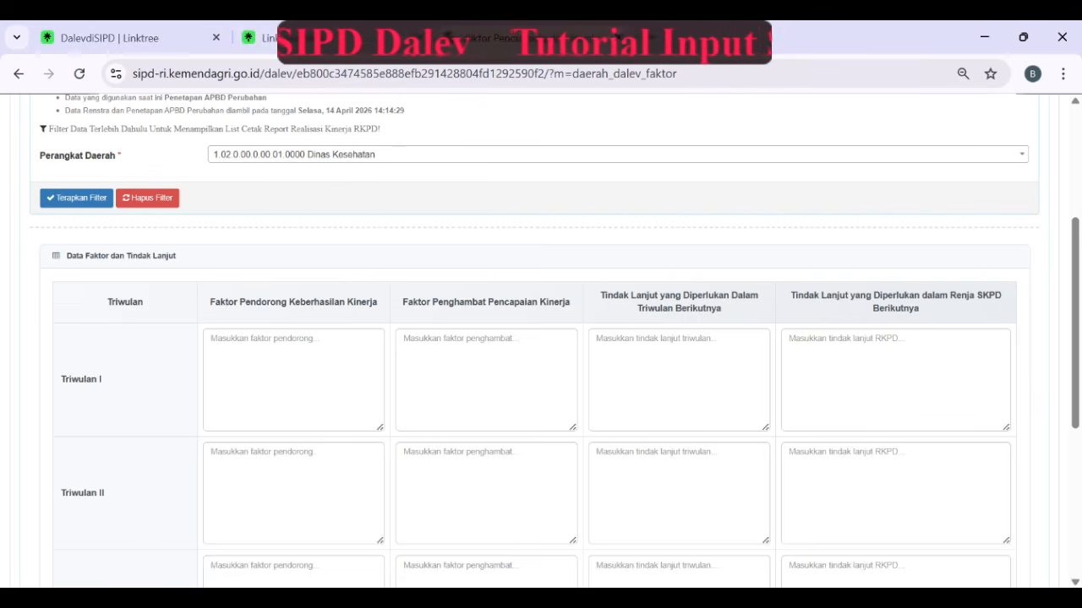
{"action": "scroll", "coordinate": [486, 380], "scroll_direction": "down", "scroll_amount": 3}
{"action": "left_click", "coordinate": [486, 463]}
{"action": "left_click", "coordinate": [294, 465]}
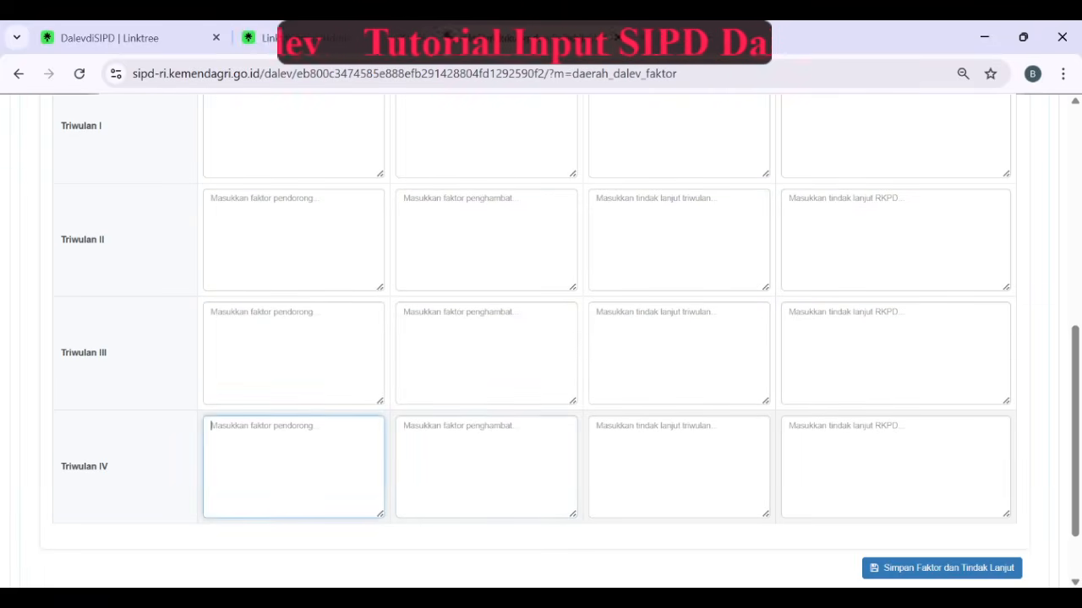
{"action": "left_click", "coordinate": [485, 464]}
{"action": "left_click", "coordinate": [679, 464]}
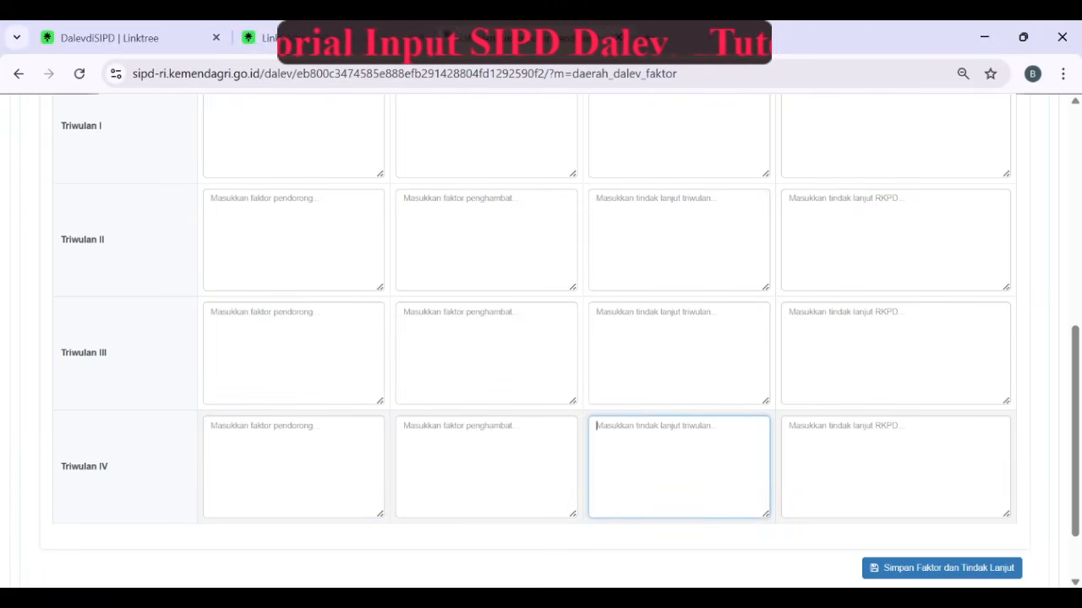
{"action": "left_click", "coordinate": [895, 465]}
{"action": "left_click", "coordinate": [294, 465]}
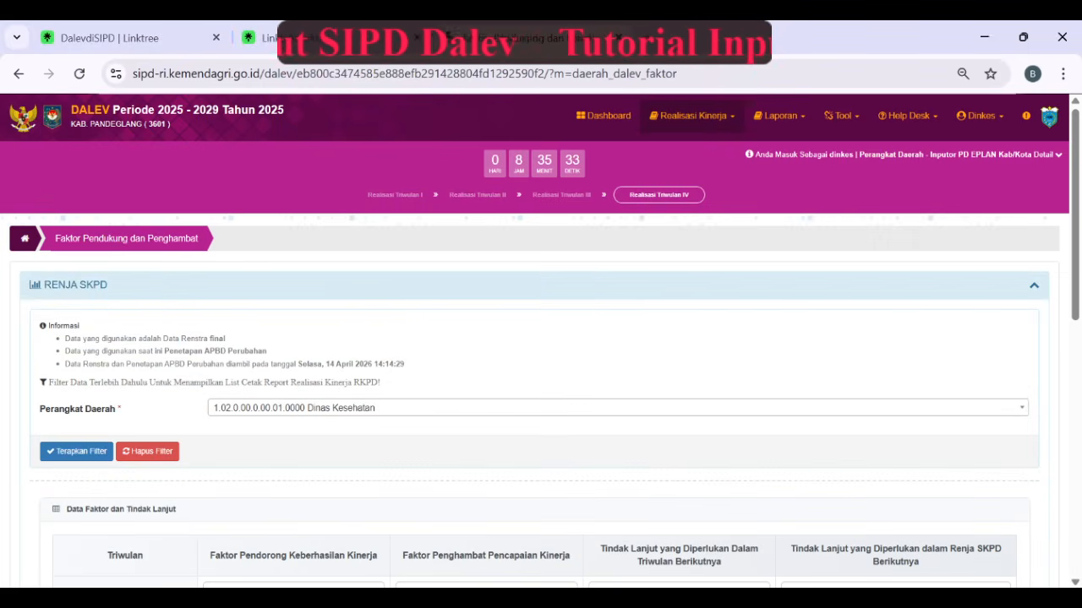
{"action": "left_click", "coordinate": [692, 116]}
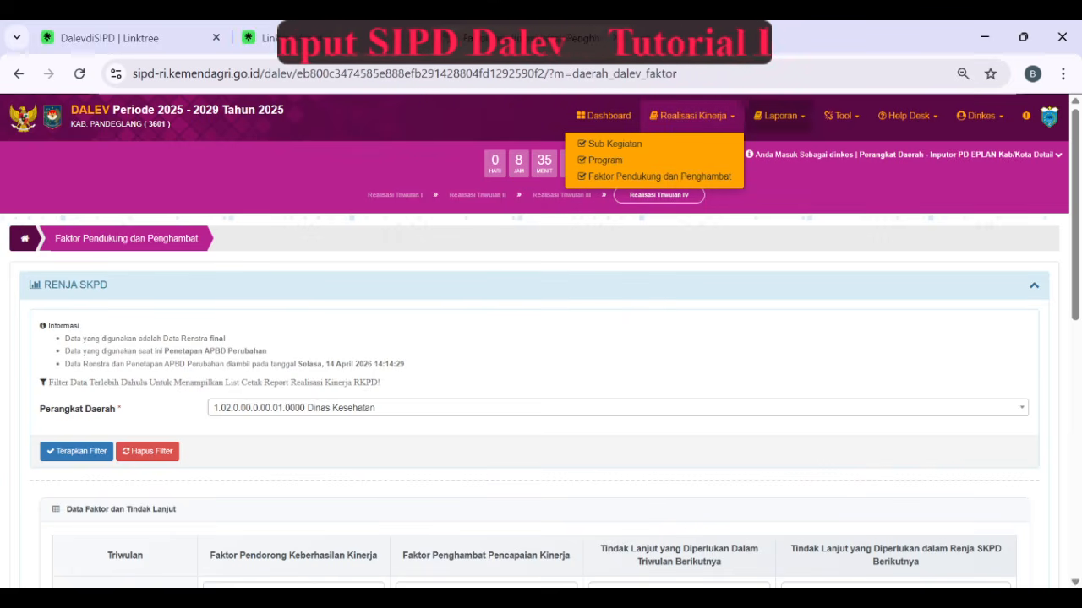
Go to Laporan > Report and expand Cetak Report Realisasi Kinerja RENJA SKPD.
{"action": "left_click", "coordinate": [779, 116]}
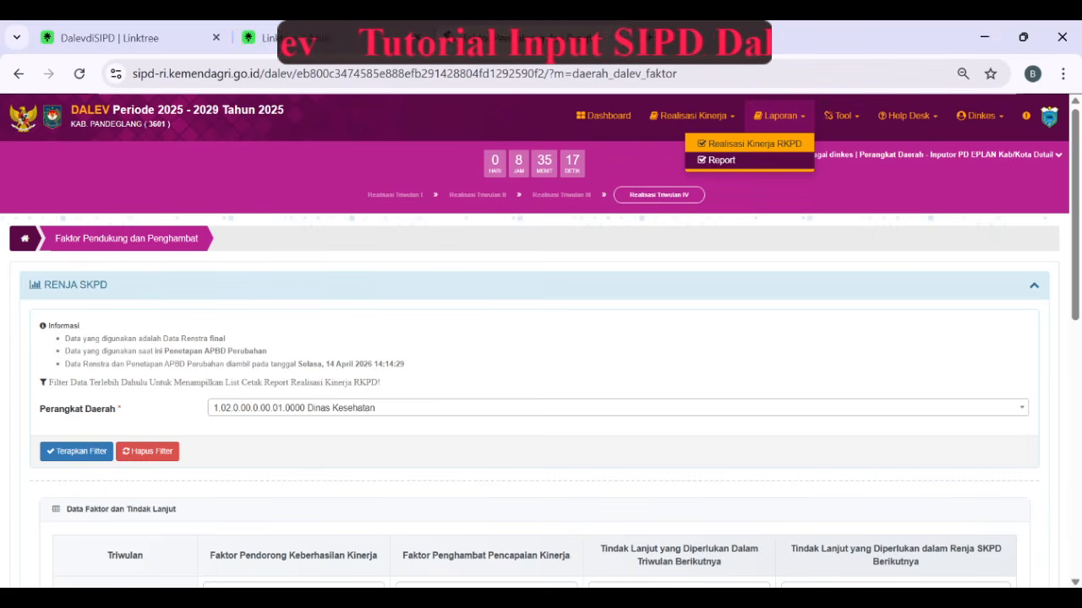
{"action": "left_click", "coordinate": [720, 159]}
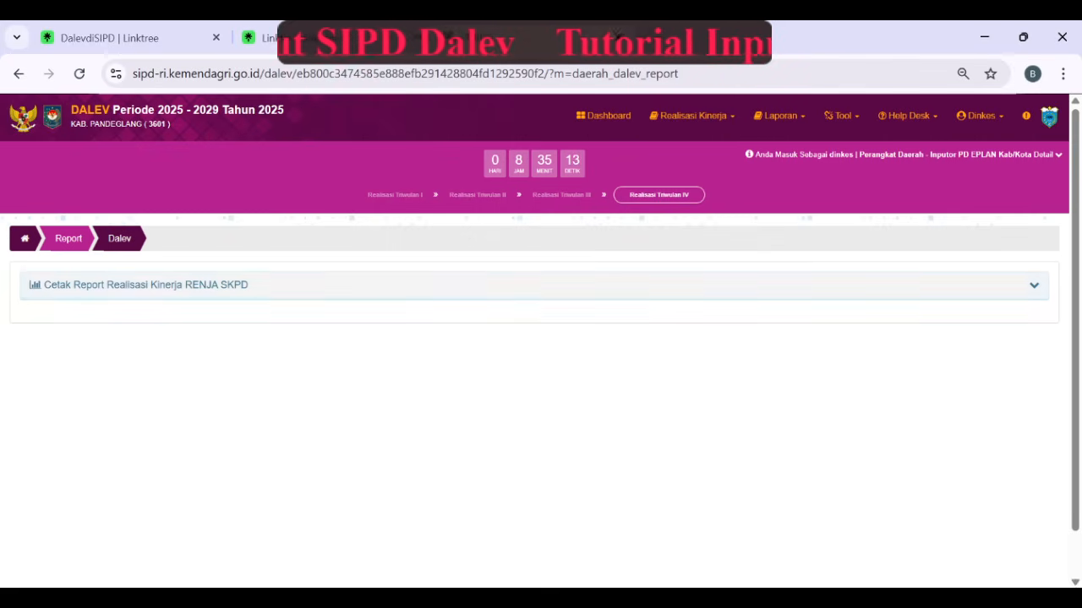
{"action": "left_click", "coordinate": [1033, 286]}
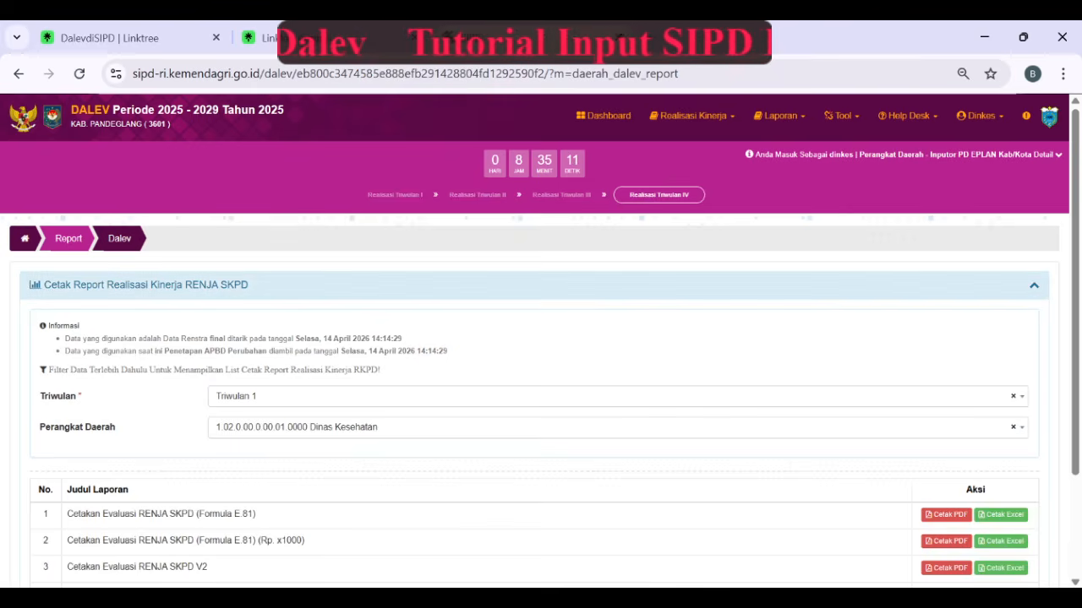
{"action": "scroll", "coordinate": [541, 338], "scroll_direction": "down", "scroll_amount": 2}
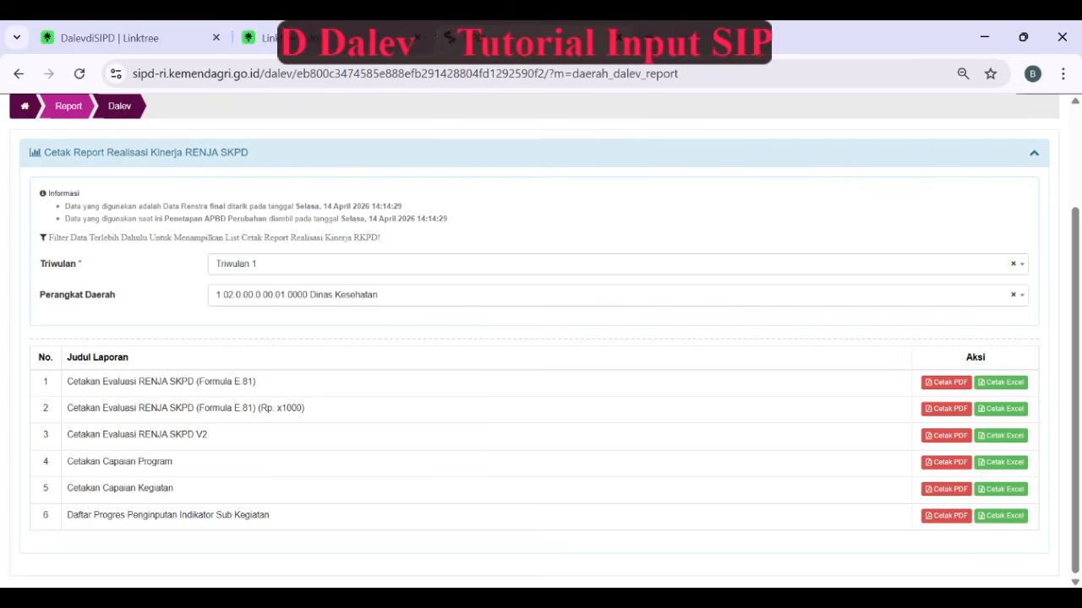
Set the report quarter to Triwulan 4 and review the six printable reports.
{"action": "left_click", "coordinate": [617, 265]}
{"action": "key", "text": "Down"}
{"action": "key", "text": "Down"}
{"action": "key", "text": "Down"}
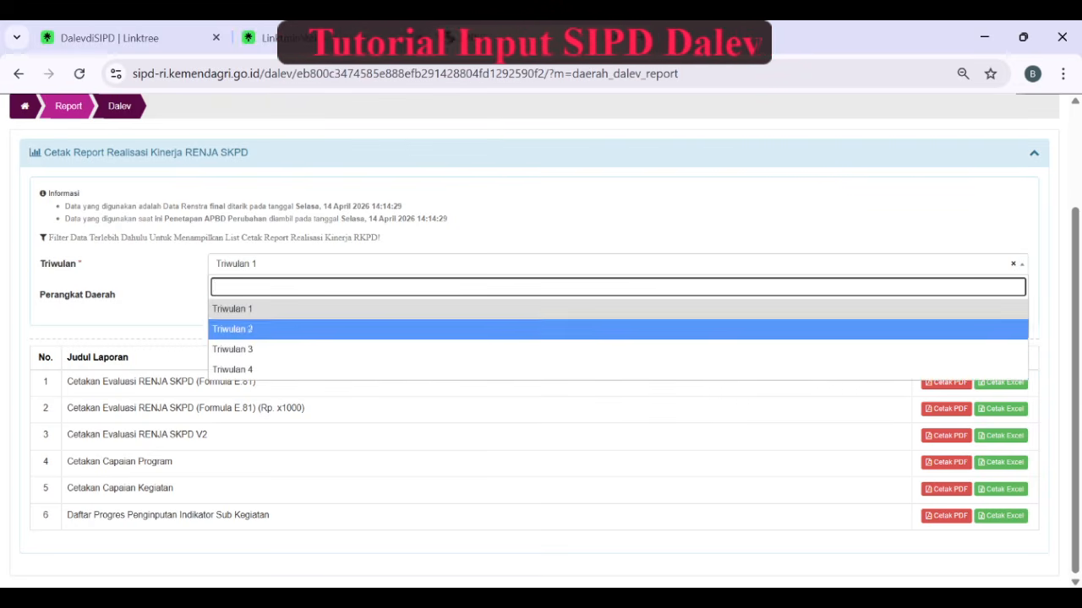
{"action": "key", "text": "Return"}
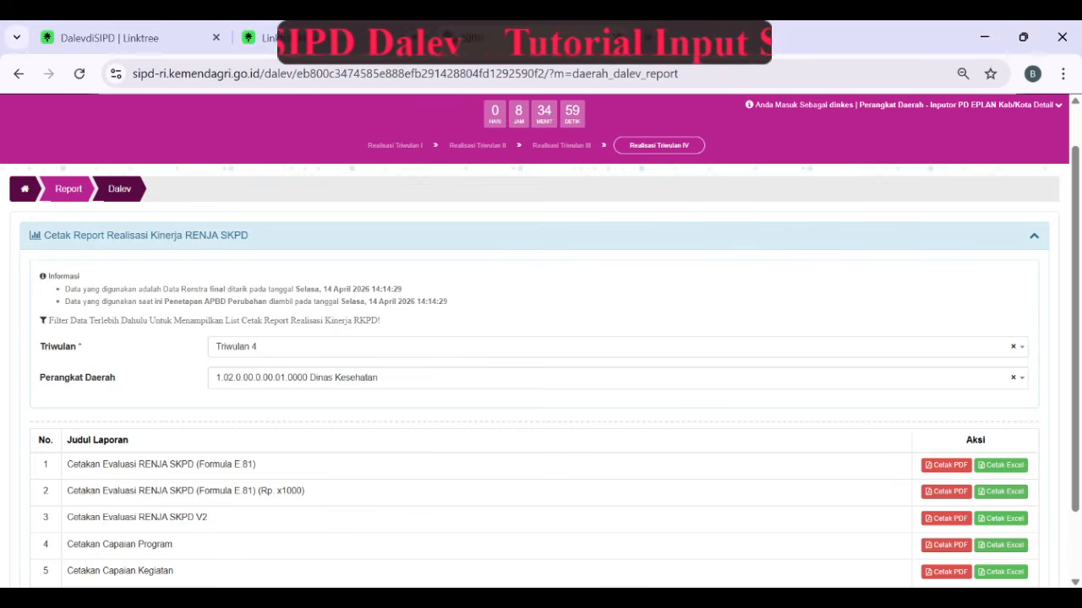
{"action": "scroll", "coordinate": [541, 338], "scroll_direction": "down", "scroll_amount": 1}
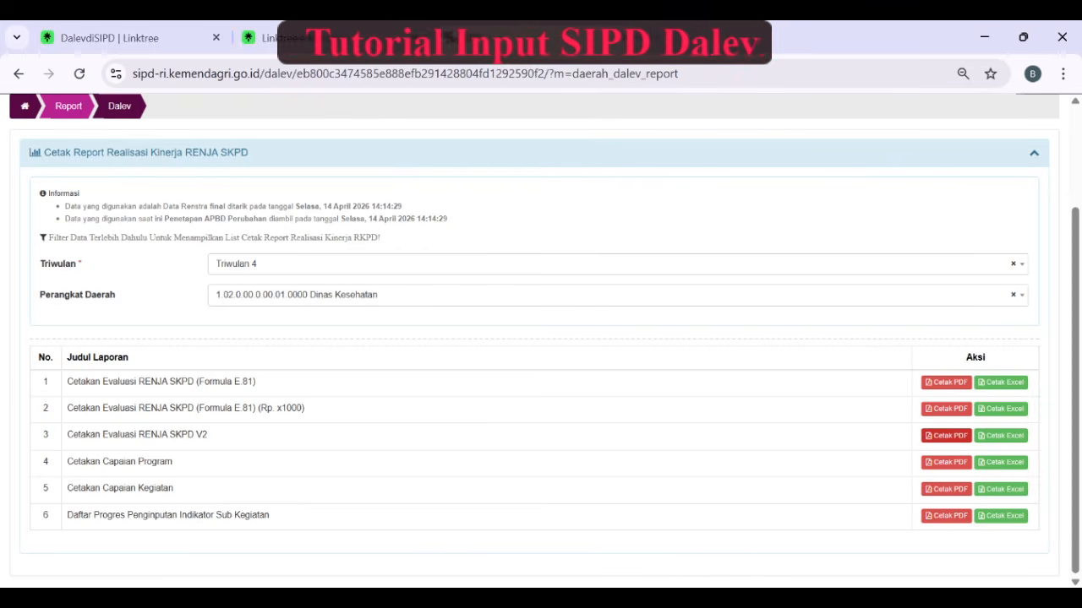
Generate the Cetakan Evaluasi RENJA SKPD V2 PDF, zoom in, and return to the report list.
{"action": "left_click", "coordinate": [946, 436]}
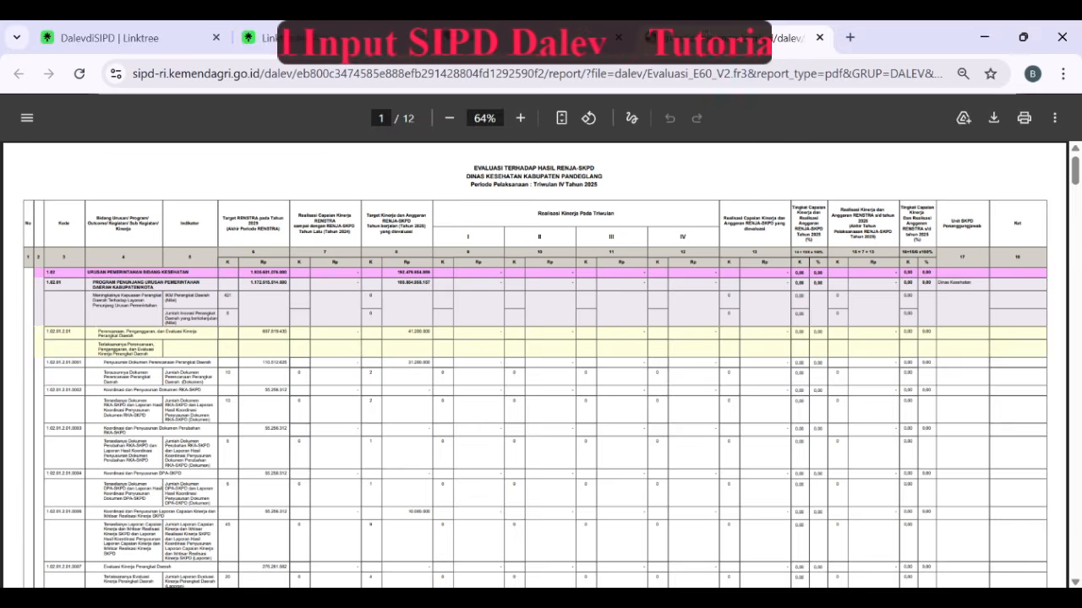
{"action": "left_click", "coordinate": [519, 117]}
{"action": "left_click", "coordinate": [520, 118]}
{"action": "left_click", "coordinate": [520, 118]}
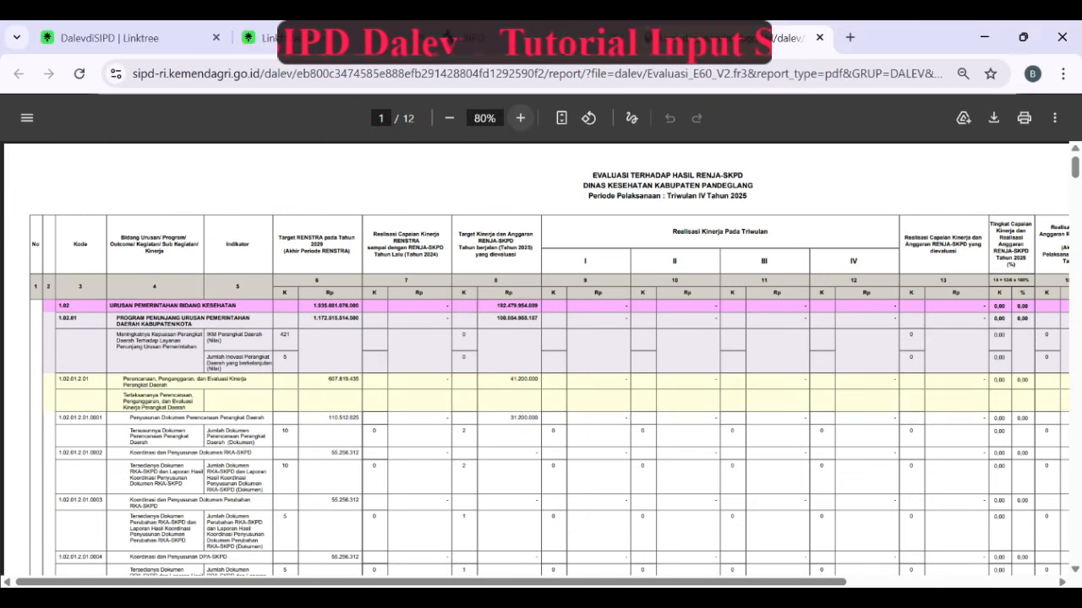
{"action": "scroll", "coordinate": [538, 397], "scroll_direction": "right", "scroll_amount": 3}
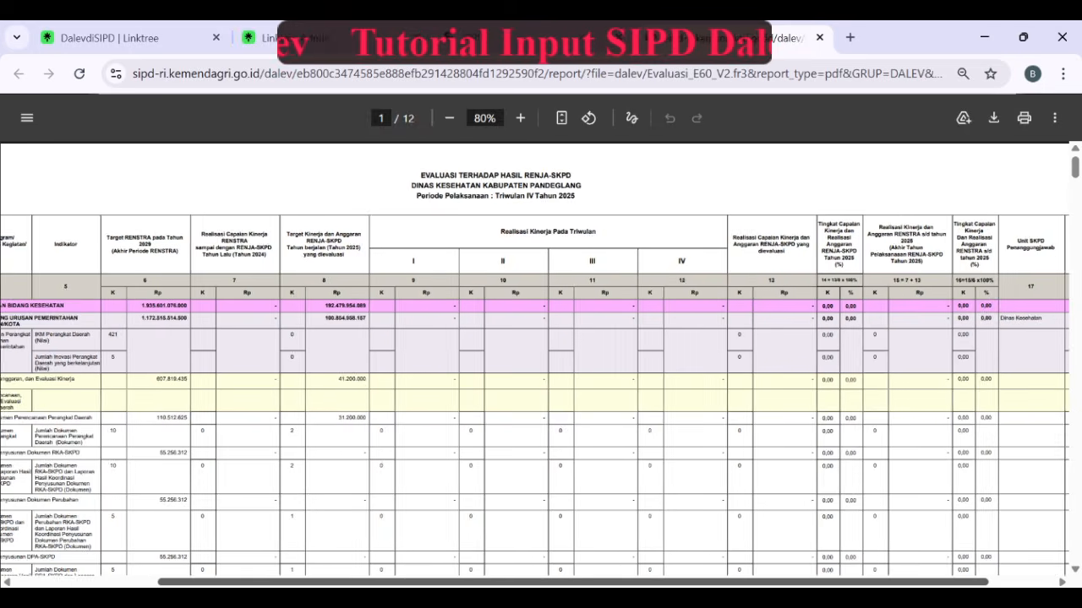
{"action": "scroll", "coordinate": [537, 363], "scroll_direction": "left", "scroll_amount": 2}
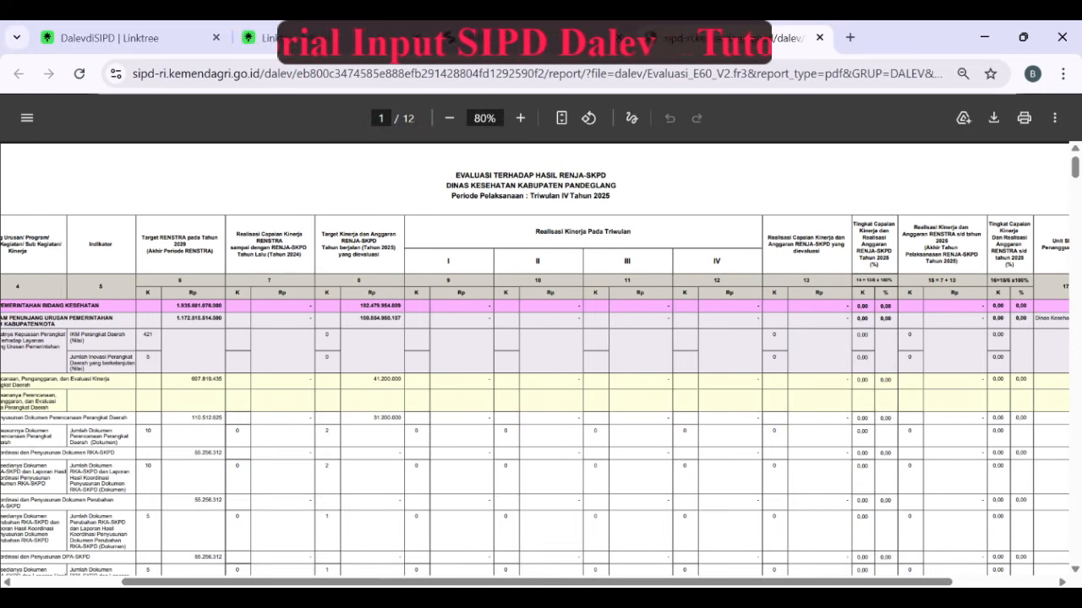
{"action": "left_click", "coordinate": [534, 38]}
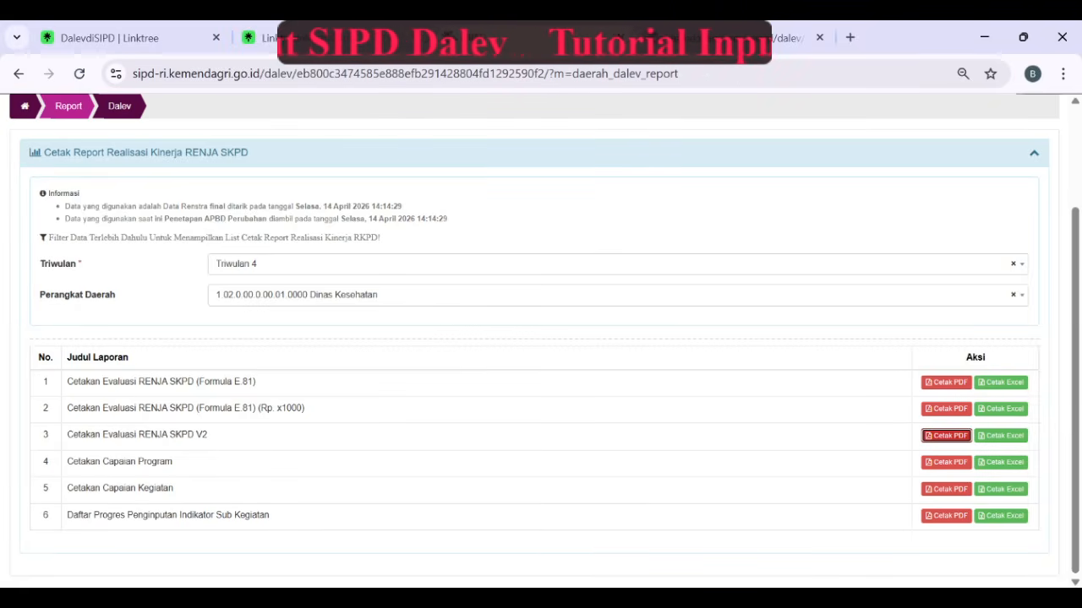
{"action": "scroll", "coordinate": [541, 338], "scroll_direction": "up", "scroll_amount": 2}
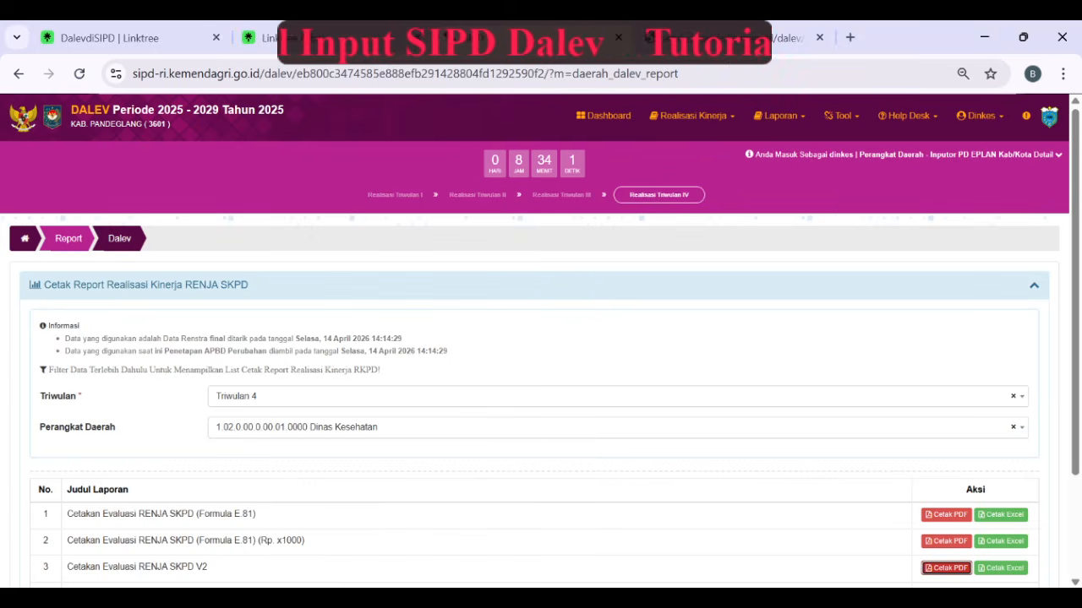
{"action": "triple_click", "coordinate": [199, 370]}
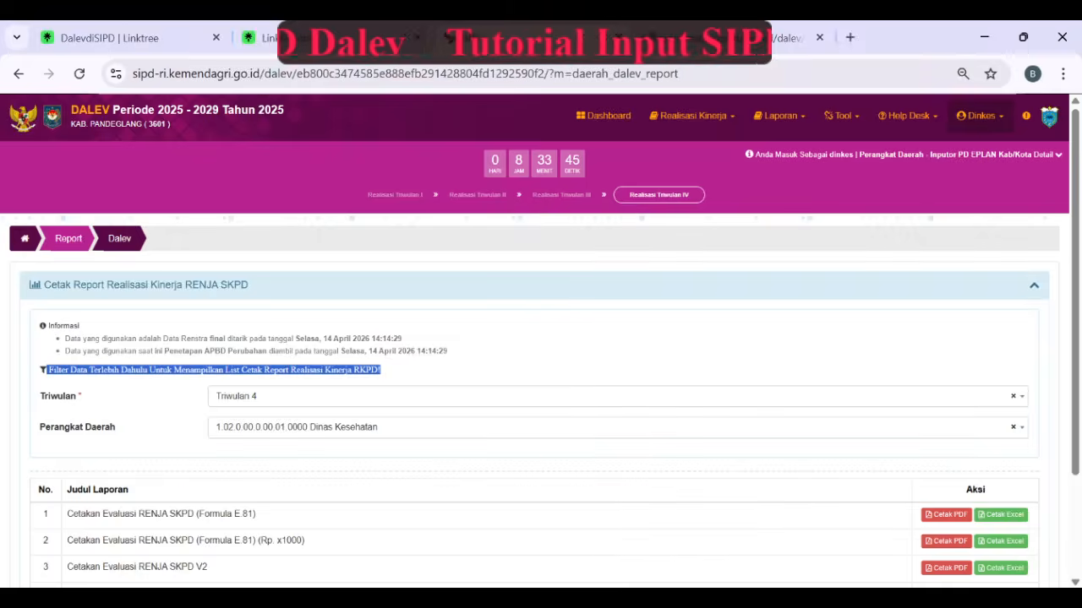
Log out of the Dinkes account and choose 2026 as the login period year.
{"action": "left_click", "coordinate": [981, 116]}
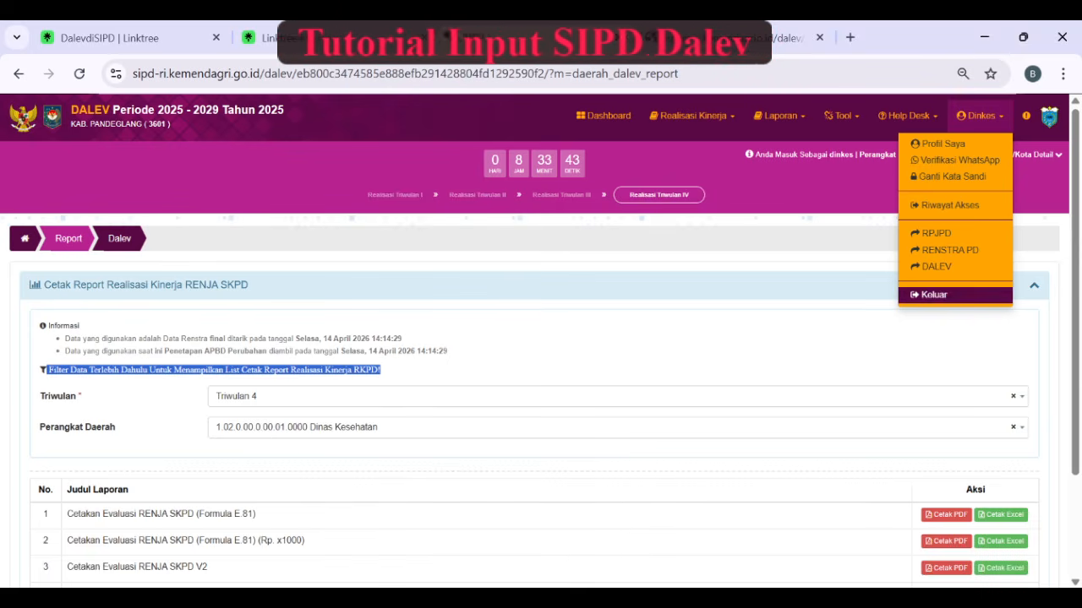
{"action": "left_click", "coordinate": [933, 294]}
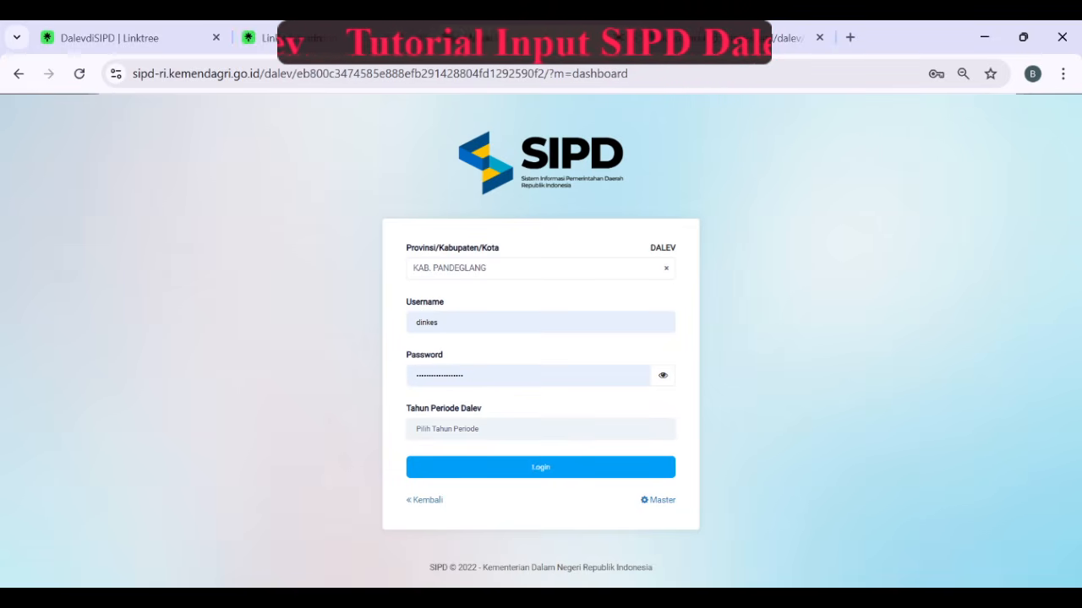
{"action": "left_click", "coordinate": [507, 462]}
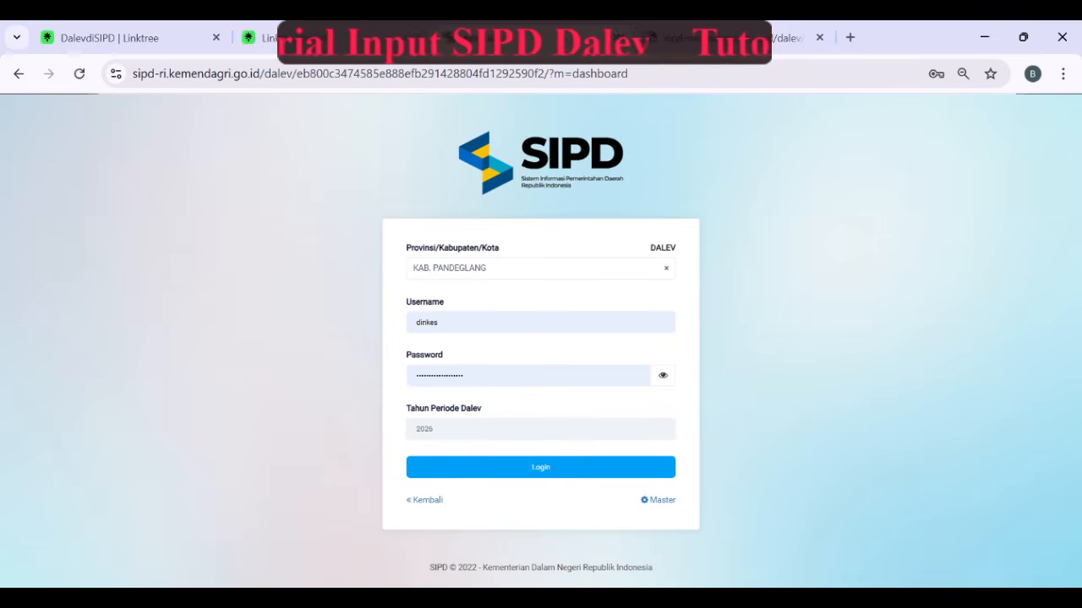